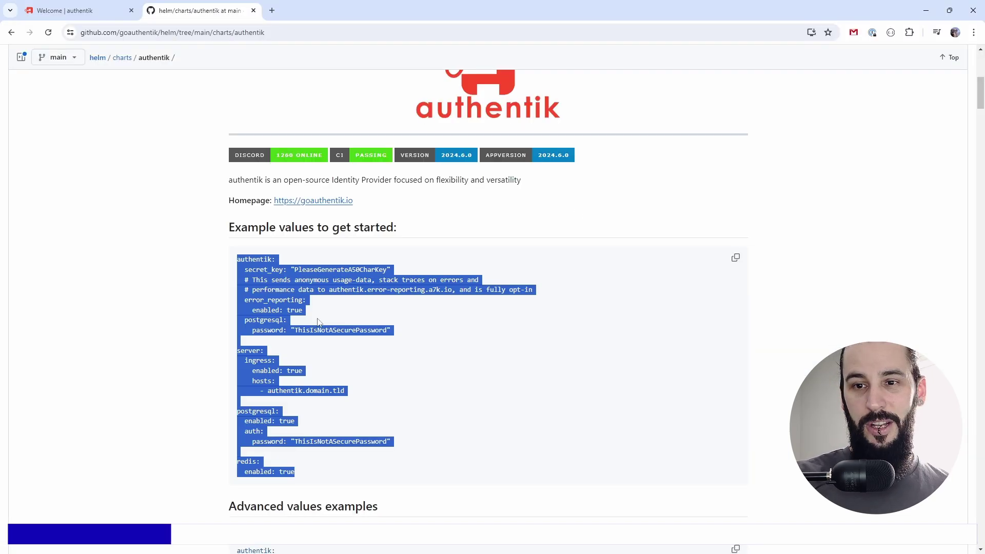
Delete the commented-out env, host, redis and email lines from helm-values.yaml.
{"action": "left_click", "coordinate": [318, 321]}
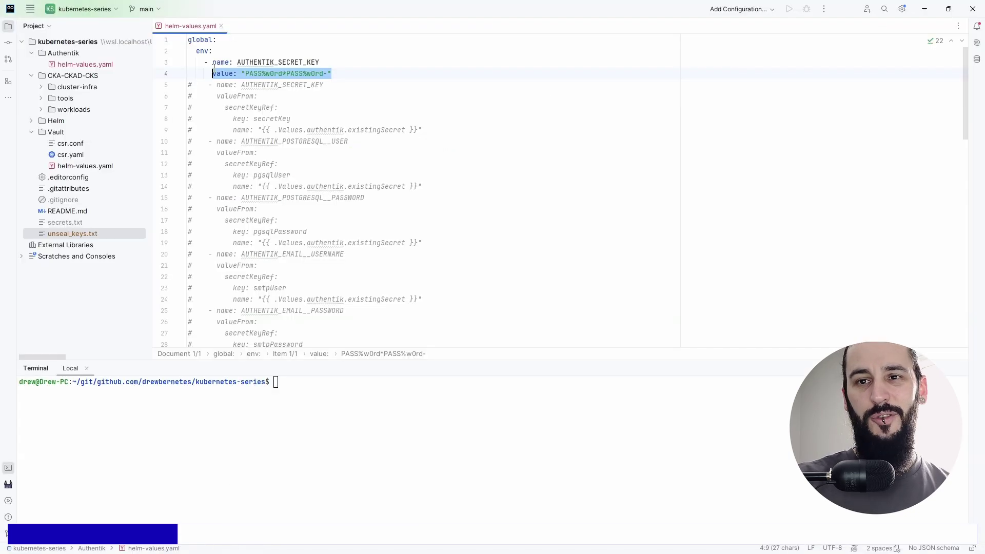
{"action": "left_click_drag", "start_coordinate": [230, 81], "coordinate": [346, 321]}
{"action": "scroll", "coordinate": [370, 235], "scroll_direction": "up", "scroll_amount": 1}
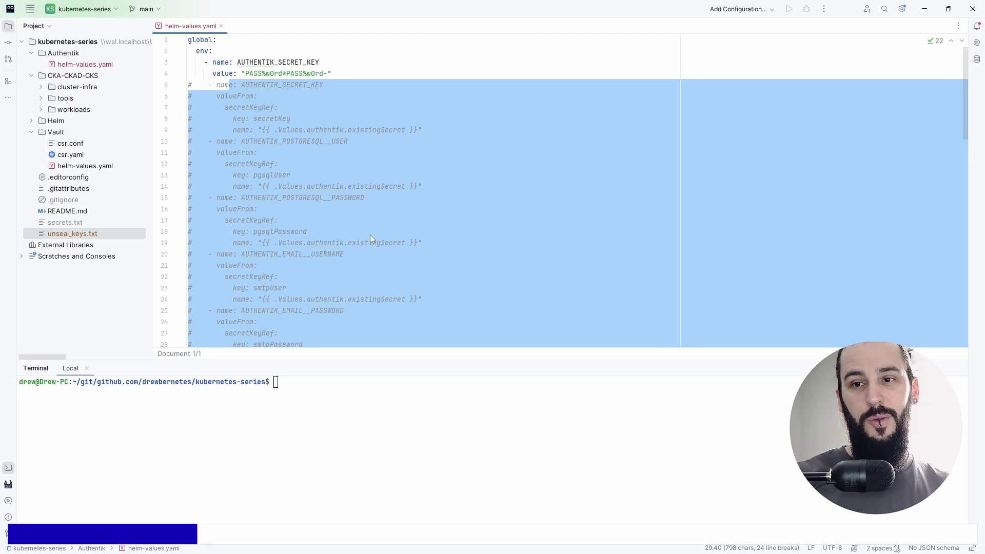
{"action": "scroll", "coordinate": [370, 235], "scroll_direction": "down", "scroll_amount": 5}
{"action": "scroll", "coordinate": [377, 245], "scroll_direction": "down", "scroll_amount": 5}
{"action": "scroll", "coordinate": [370, 240], "scroll_direction": "down", "scroll_amount": 2}
{"action": "scroll", "coordinate": [355, 246], "scroll_direction": "down", "scroll_amount": 1}
{"action": "left_click_drag", "start_coordinate": [322, 252], "coordinate": [151, 143]}
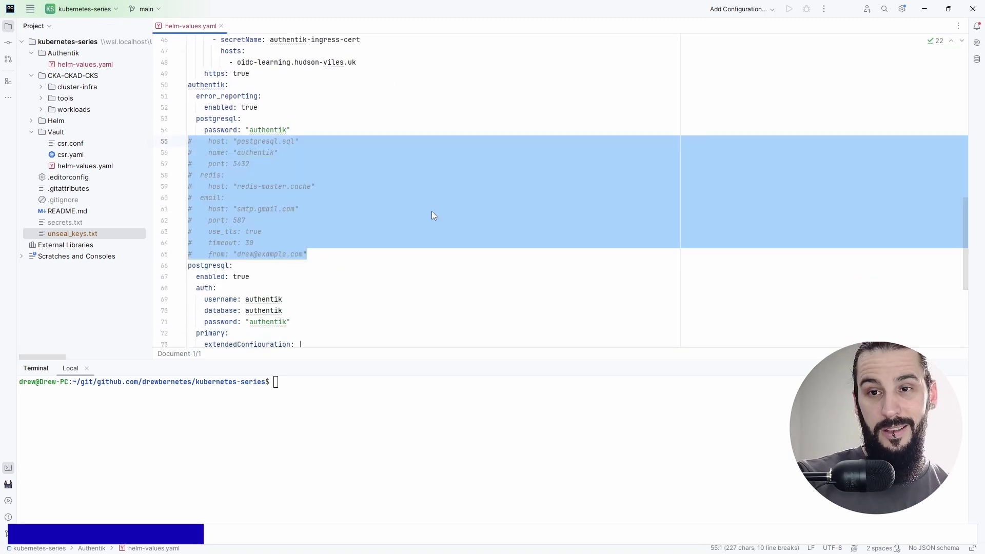
{"action": "left_click", "coordinate": [337, 203]}
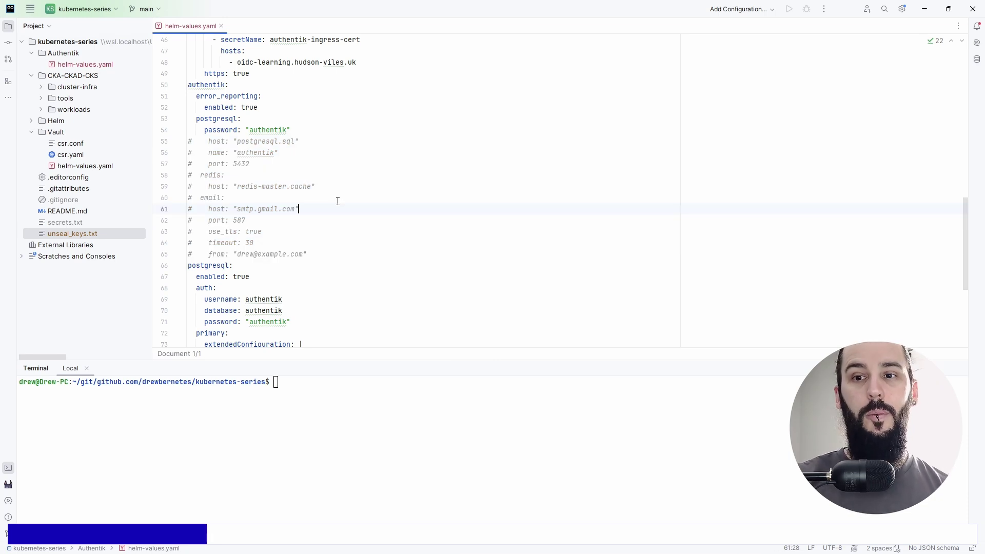
{"action": "left_click_drag", "start_coordinate": [308, 265], "coordinate": [155, 91]}
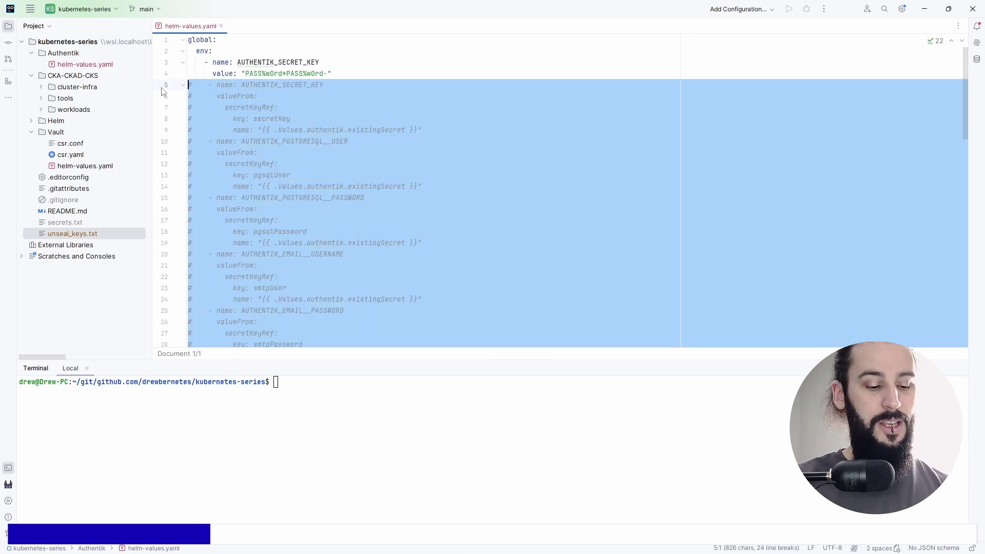
{"action": "key", "text": "Delete"}
{"action": "scroll", "coordinate": [398, 164], "scroll_direction": "down", "scroll_amount": 5}
{"action": "left_click_drag", "start_coordinate": [311, 280], "coordinate": [148, 171]}
{"action": "key", "text": "Delete"}
{"action": "scroll", "coordinate": [422, 213], "scroll_direction": "up", "scroll_amount": 10}
{"action": "left_click", "coordinate": [231, 84]}
{"action": "key", "text": "BackSpace"}
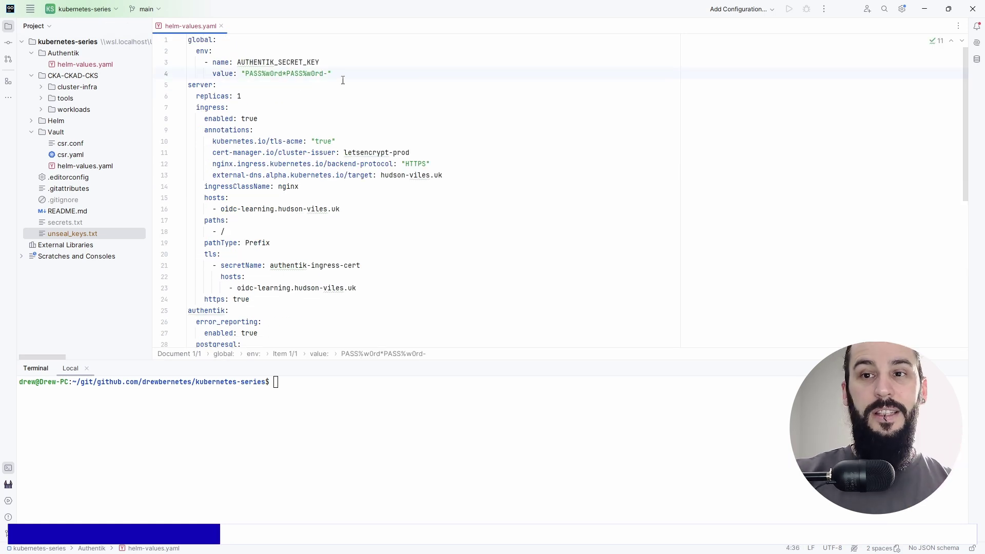
{"action": "scroll", "coordinate": [335, 77], "scroll_direction": "down", "scroll_amount": 1}
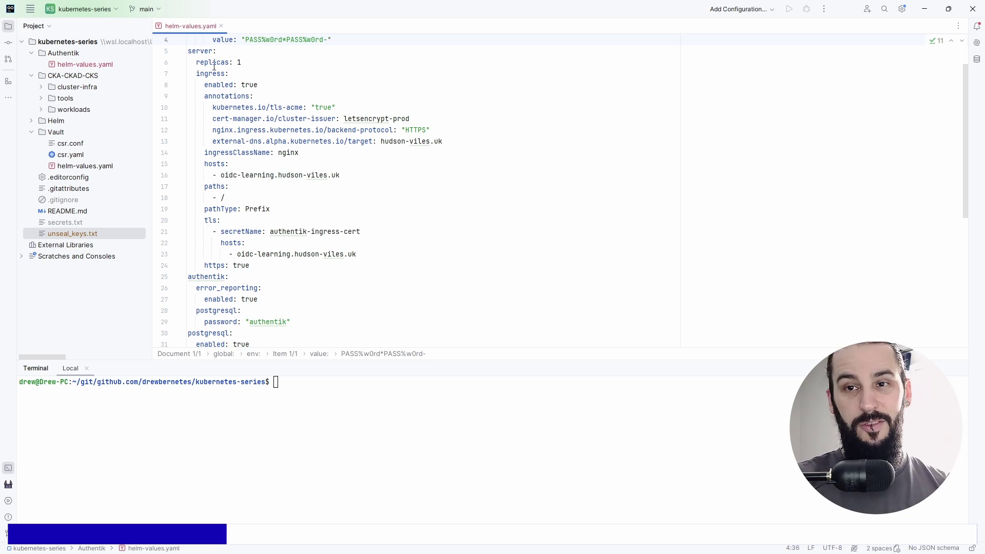
Review the remaining ingress, error_reporting, postgresql and redis settings.
{"action": "left_click_drag", "start_coordinate": [203, 79], "coordinate": [256, 266]}
{"action": "left_click", "coordinate": [256, 266]}
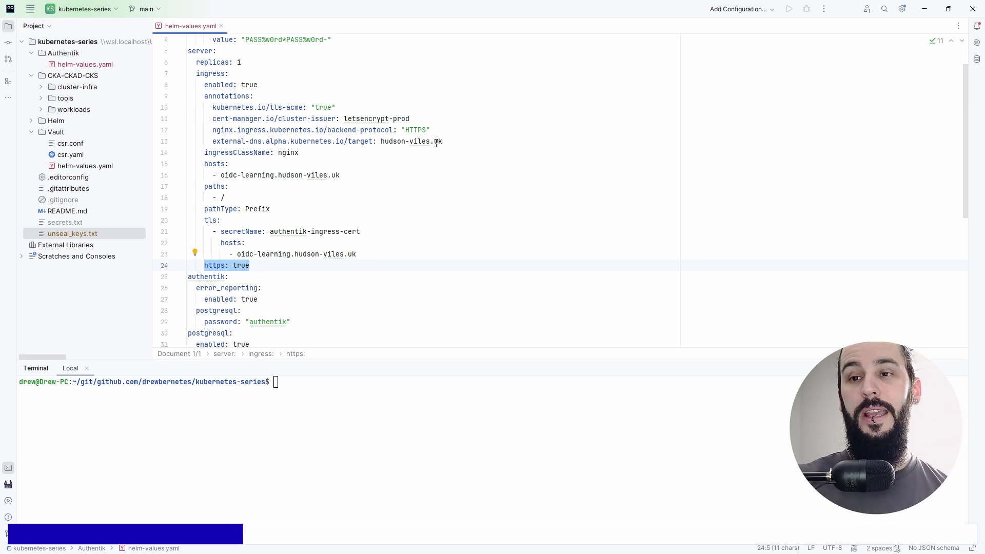
{"action": "scroll", "coordinate": [449, 133], "scroll_direction": "down", "scroll_amount": 3}
{"action": "left_click", "coordinate": [220, 171]}
{"action": "left_click_drag", "start_coordinate": [213, 174], "coordinate": [273, 209]}
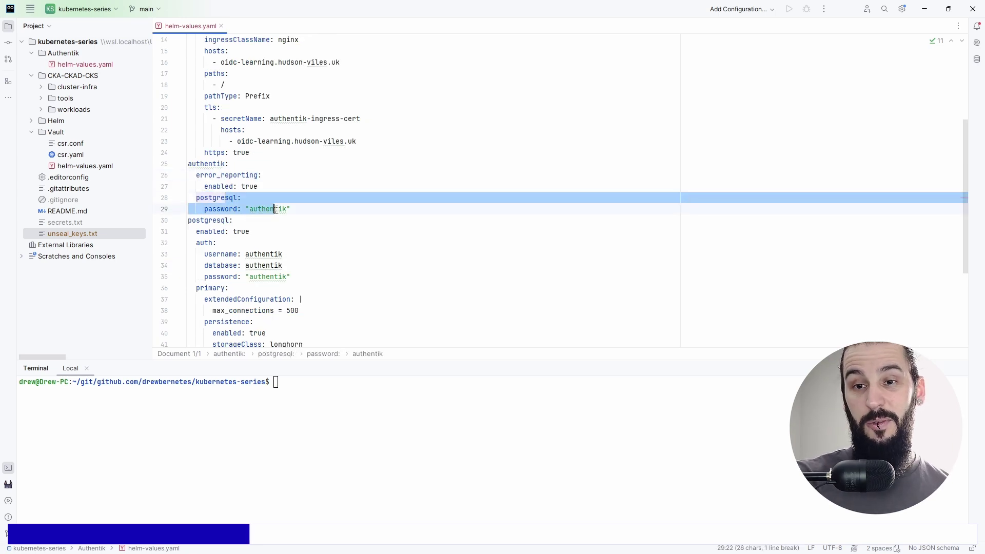
{"action": "key", "text": "Down"}
{"action": "scroll", "coordinate": [284, 152], "scroll_direction": "down", "scroll_amount": 2}
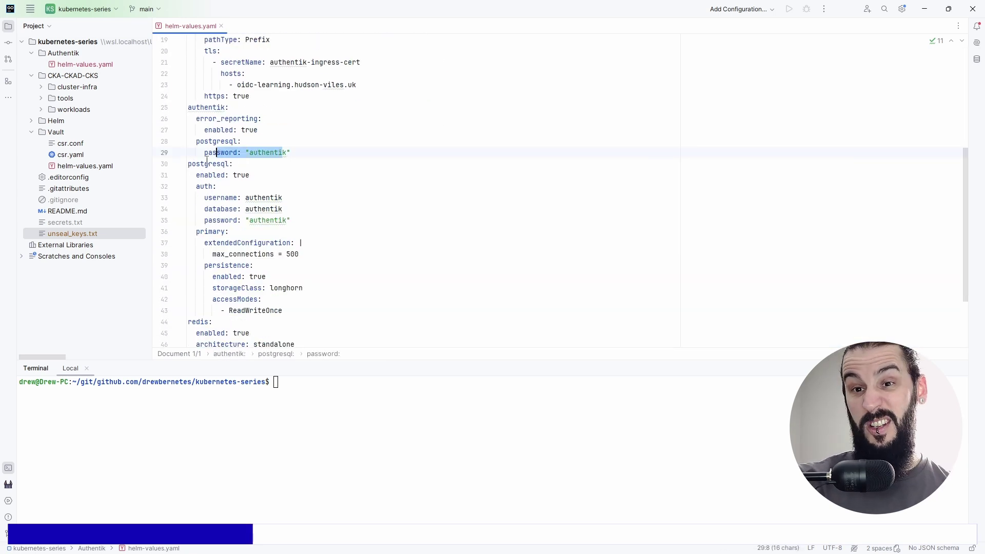
{"action": "mouse_move", "coordinate": [206, 164]}
{"action": "left_mouse_down"}
{"action": "mouse_move", "coordinate": [355, 317]}
{"action": "mouse_move", "coordinate": [343, 303]}
{"action": "left_mouse_up"}
{"action": "scroll", "coordinate": [348, 311], "scroll_direction": "down", "scroll_amount": 2}
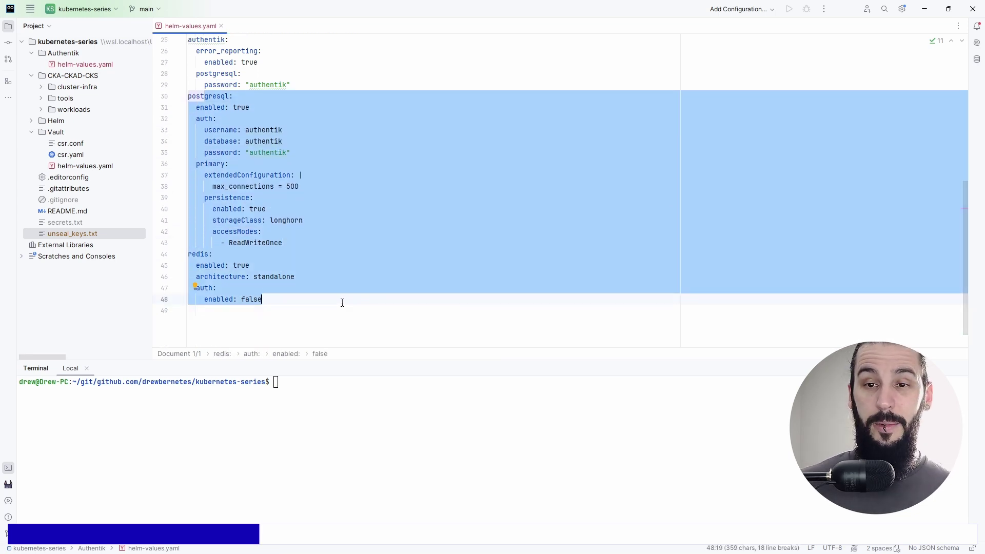
{"action": "scroll", "coordinate": [342, 302], "scroll_direction": "up", "scroll_amount": 6}
Deselect the highlighted PostgreSQL and Redis sections in helm-values.yaml.
{"action": "left_click", "coordinate": [394, 230]}
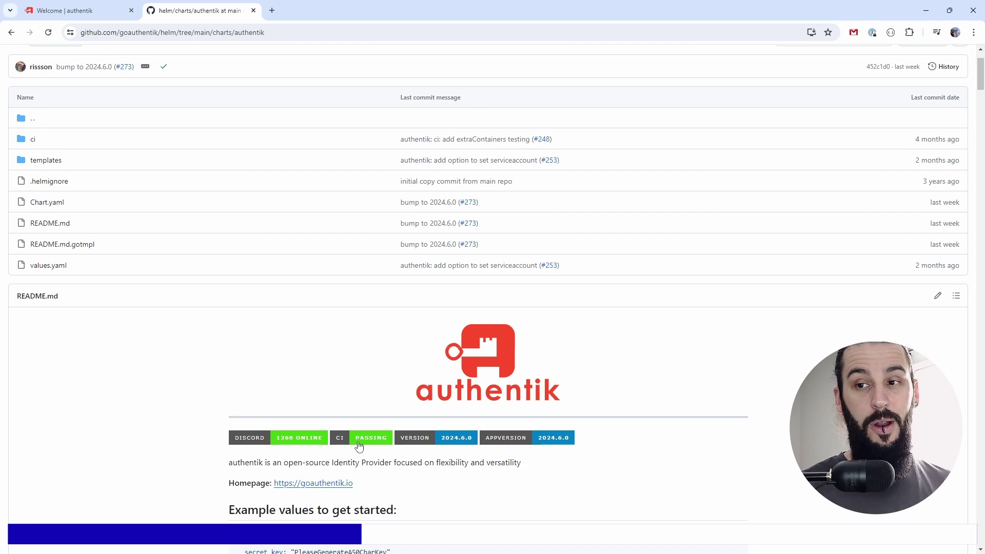
{"action": "scroll", "coordinate": [358, 446], "scroll_direction": "down", "scroll_amount": 5}
{"action": "scroll", "coordinate": [400, 424], "scroll_direction": "down", "scroll_amount": 5}
{"action": "scroll", "coordinate": [393, 400], "scroll_direction": "down", "scroll_amount": 3}
{"action": "scroll", "coordinate": [389, 378], "scroll_direction": "down", "scroll_amount": 2}
{"action": "scroll", "coordinate": [369, 365], "scroll_direction": "down", "scroll_amount": 2}
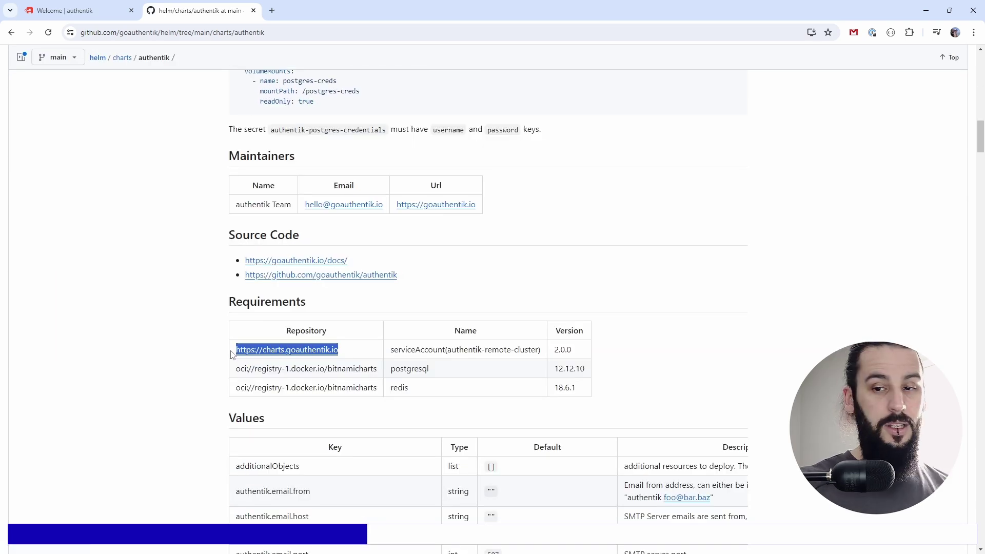
Return to IntelliJ's terminal with the charts.goauthentik.io address copied.
{"action": "key", "text": "alt+Tab"}
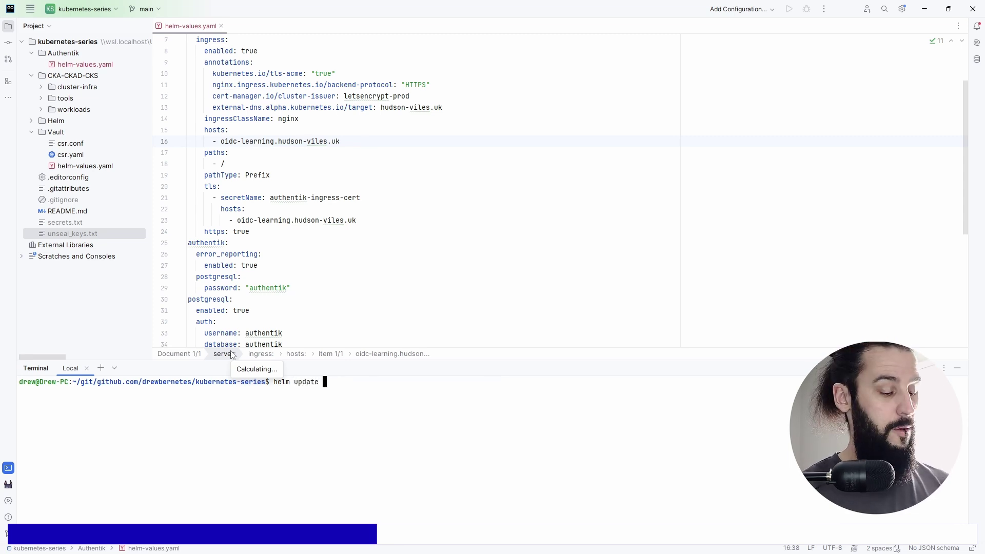
Run helm repo update, search for authentik, and install the chart with helm-values.yaml.
{"action": "key", "text": "Return"}
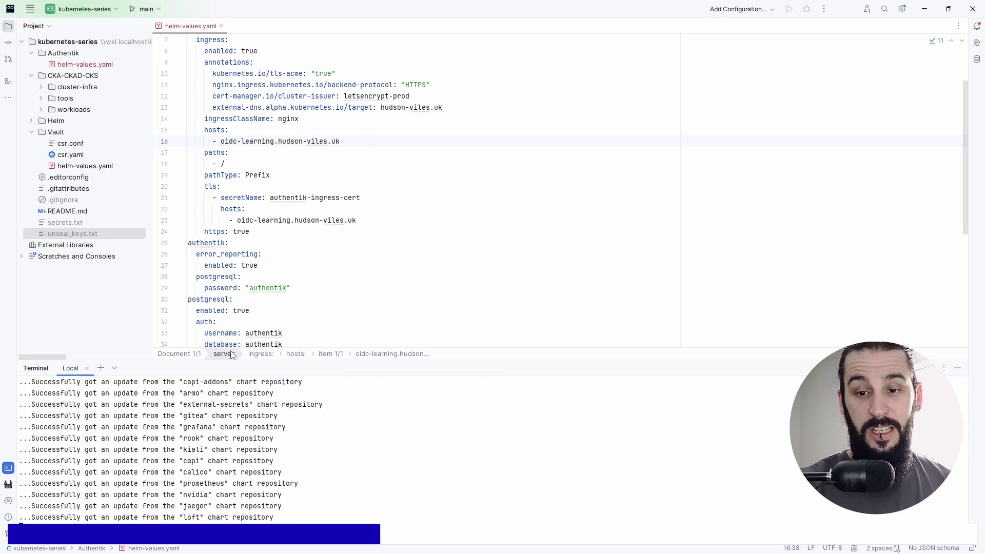
{"action": "key", "text": "Return"}
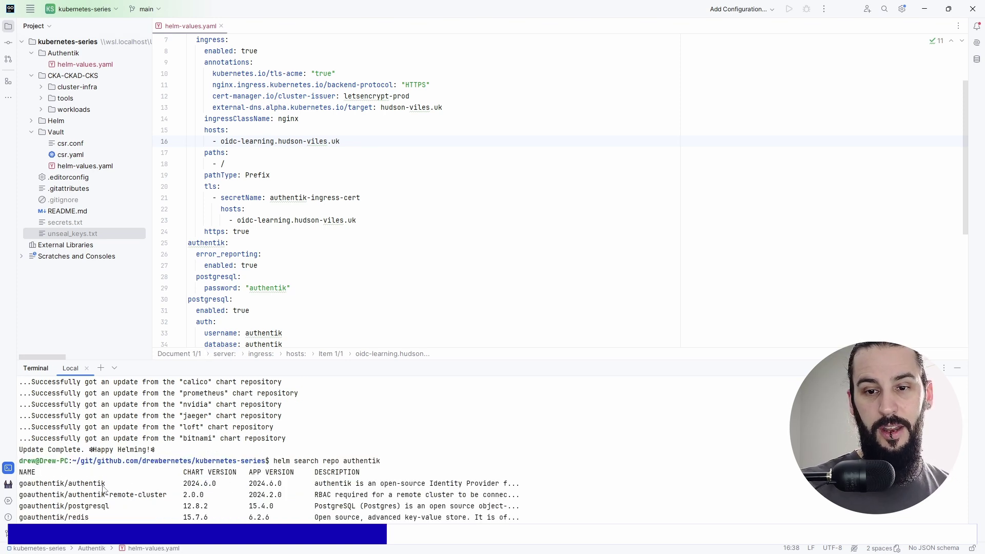
{"action": "type", "text": "helm install auth"}
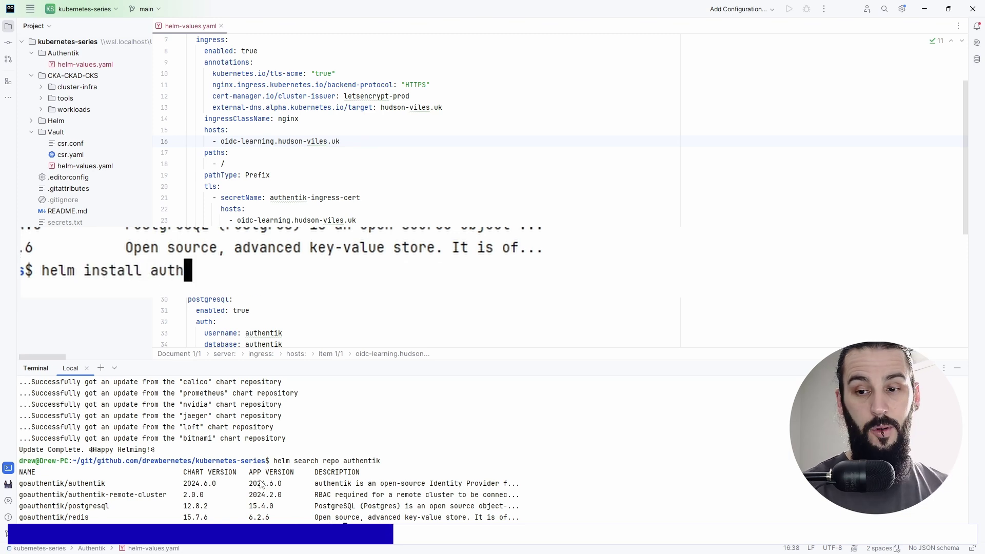
{"action": "type", "text": "entik goauthentik/authentik --create-namespace -n authentik -f"}
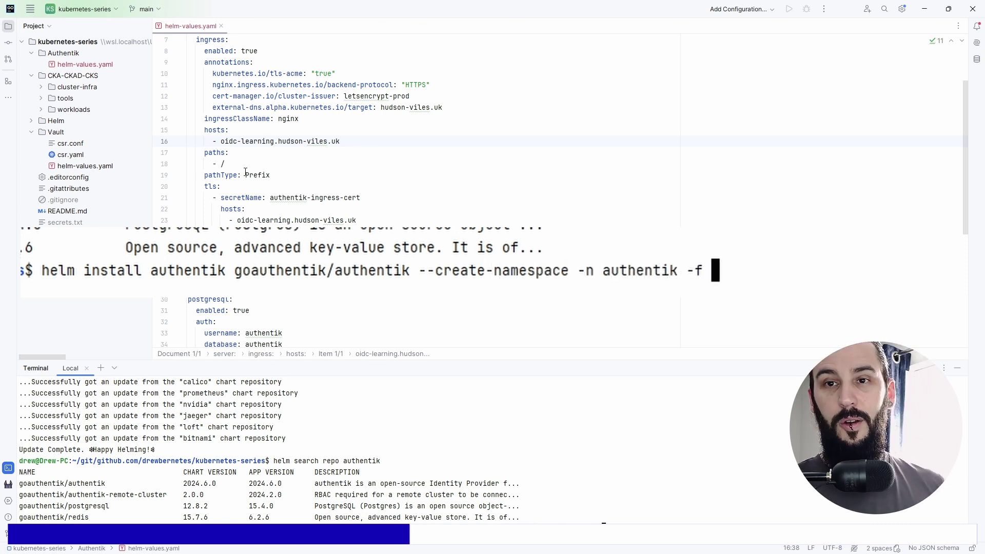
{"action": "type", "text": "Authentik/helm-values.yaml"}
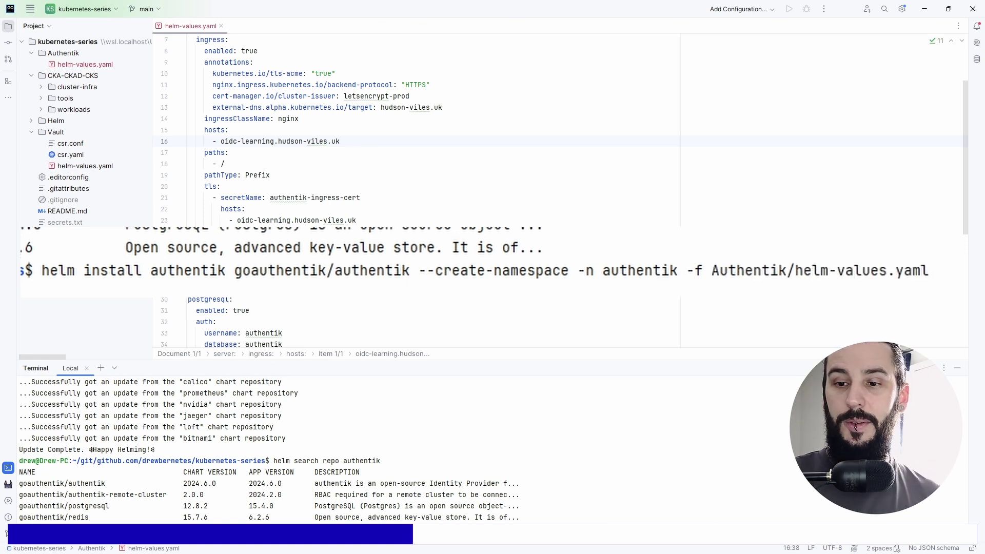
{"action": "key", "text": "Return"}
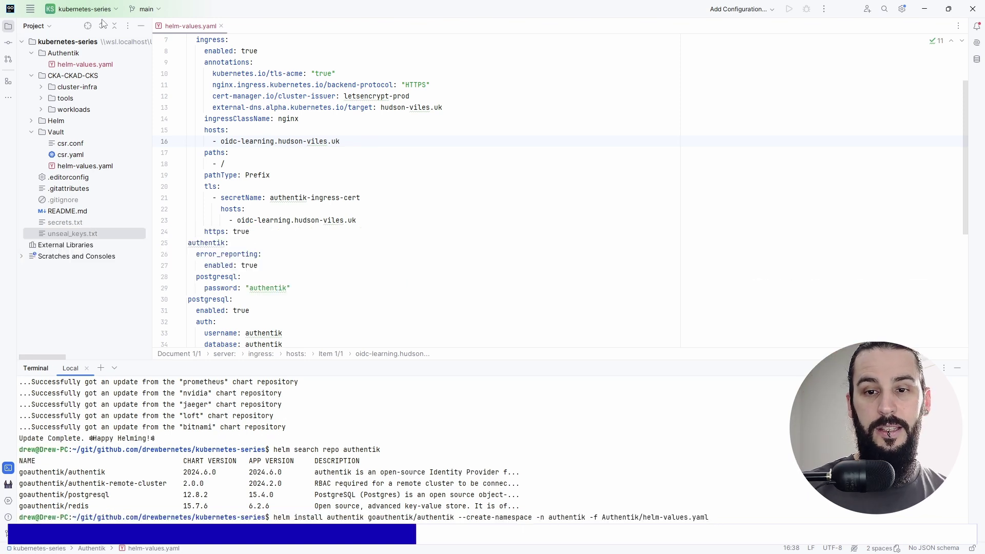
In a second terminal, watch pods with kubectl get po -n authentik -w.
{"action": "left_click", "coordinate": [100, 368]}
{"action": "type", "text": "kubectl get po -n at"}
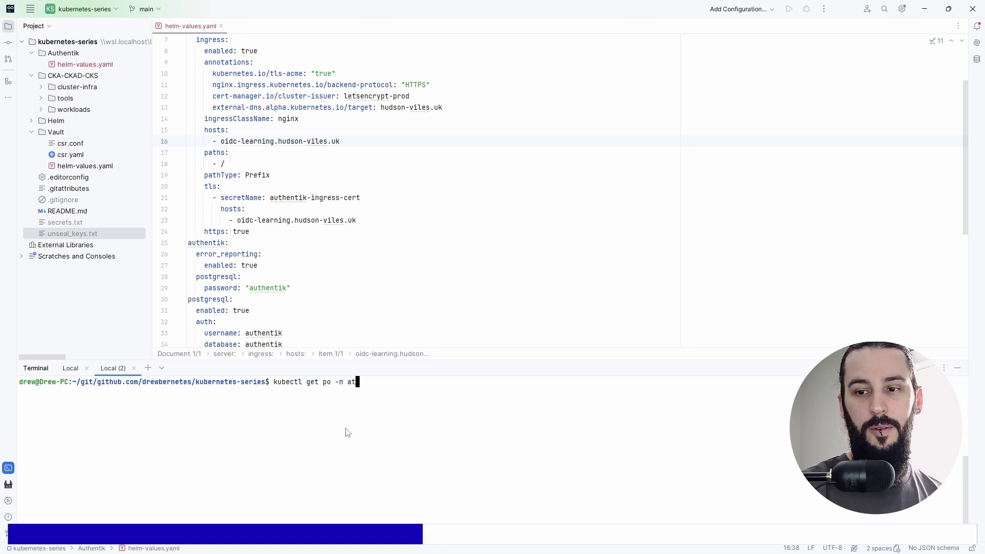
{"action": "type", "text": "hentik"}
{"action": "key", "text": "Return"}
{"action": "key", "text": "Up"}
{"action": "type", "text": "-w"}
{"action": "key", "text": "Return"}
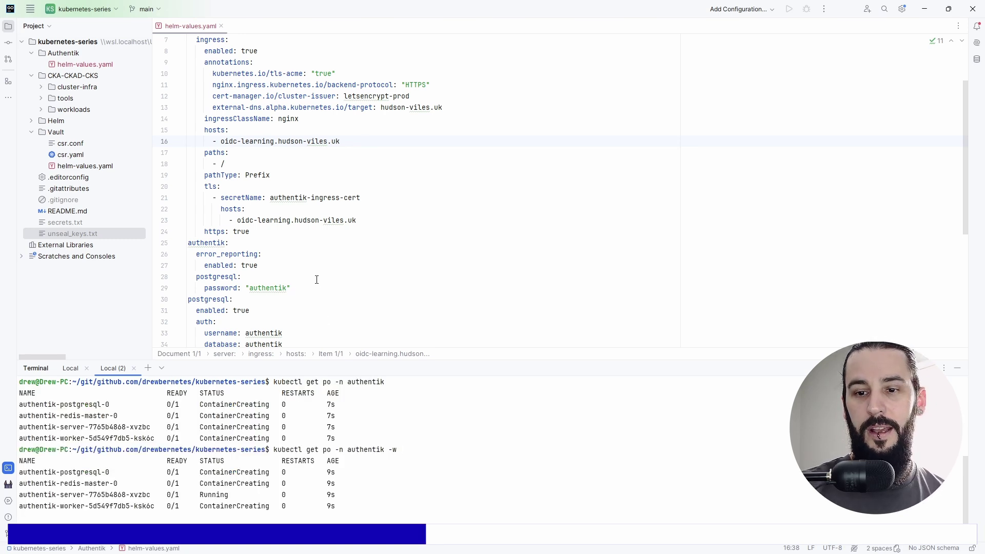
{"action": "scroll", "coordinate": [314, 275], "scroll_direction": "up", "scroll_amount": 2}
{"action": "key", "text": "ctrl+c"}
{"action": "key", "text": "ctrl+l"}
{"action": "key", "text": "Up"}
{"action": "key", "text": "Return"}
{"action": "key", "text": "ctrl+c"}
{"action": "key", "text": "ctrl+l"}
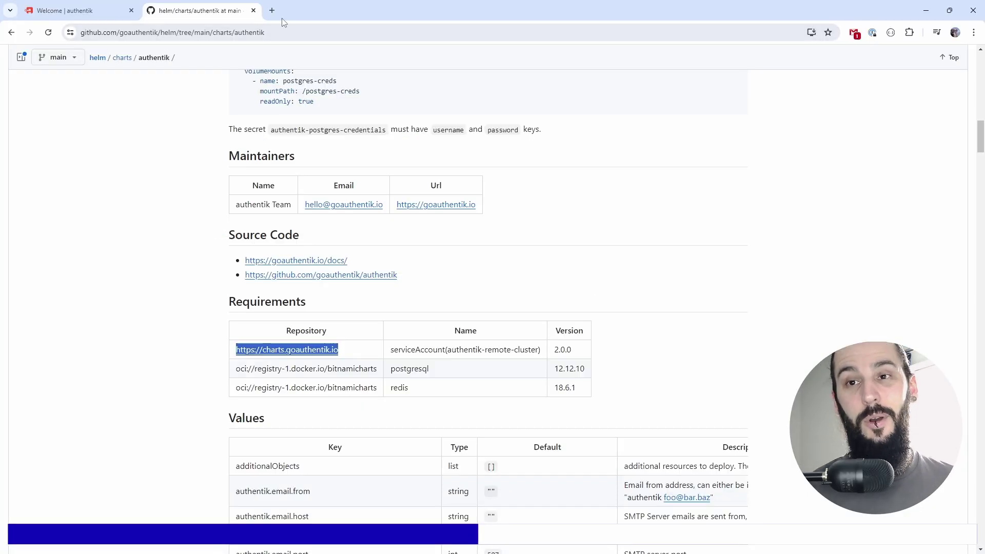
{"action": "type", "text": ":"}
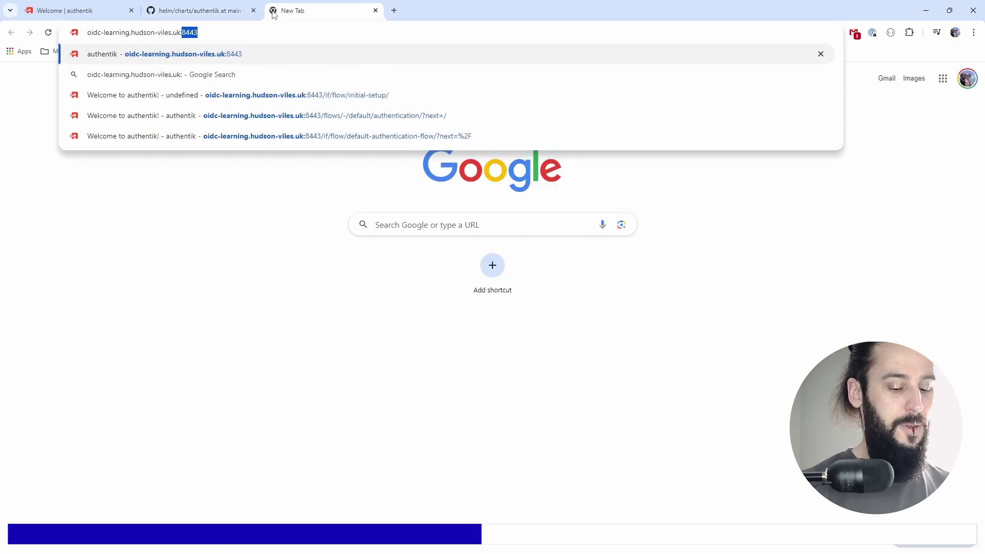
{"action": "type", "text": "8443"}
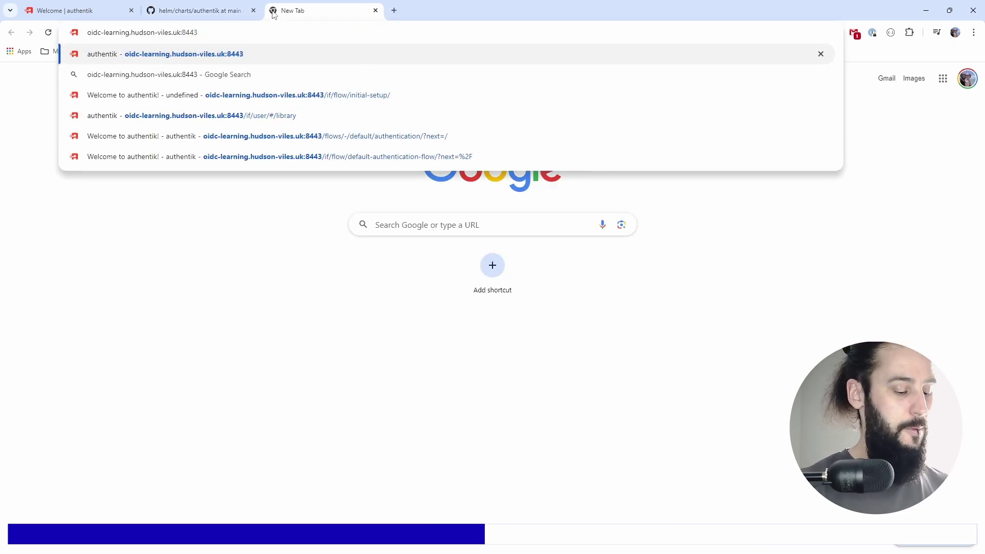
Load authentik on port 8443, then navigate to /if/flow/initial-setup/.
{"action": "key", "text": "Home"}
{"action": "type", "text": "https://"}
{"action": "key", "text": "Return"}
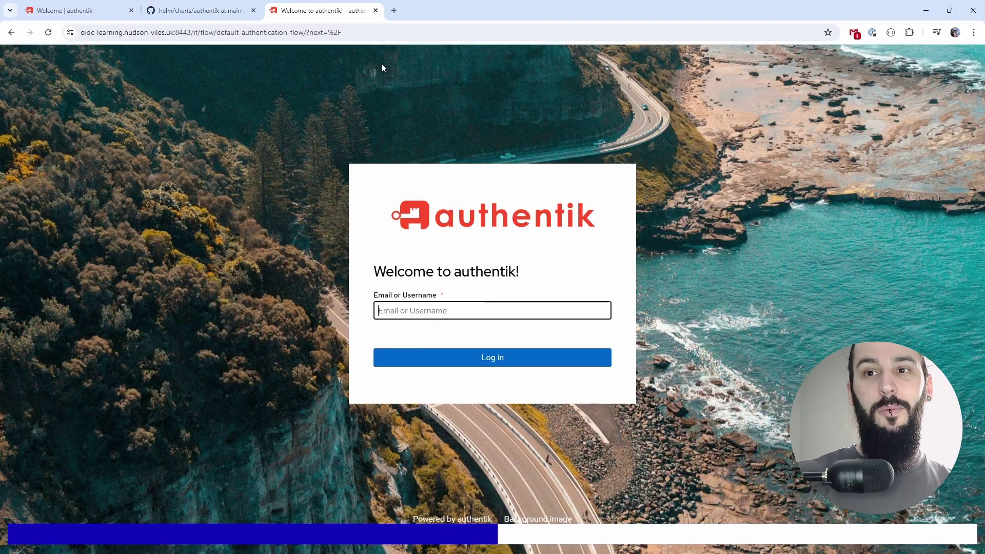
{"action": "left_click", "coordinate": [199, 34]}
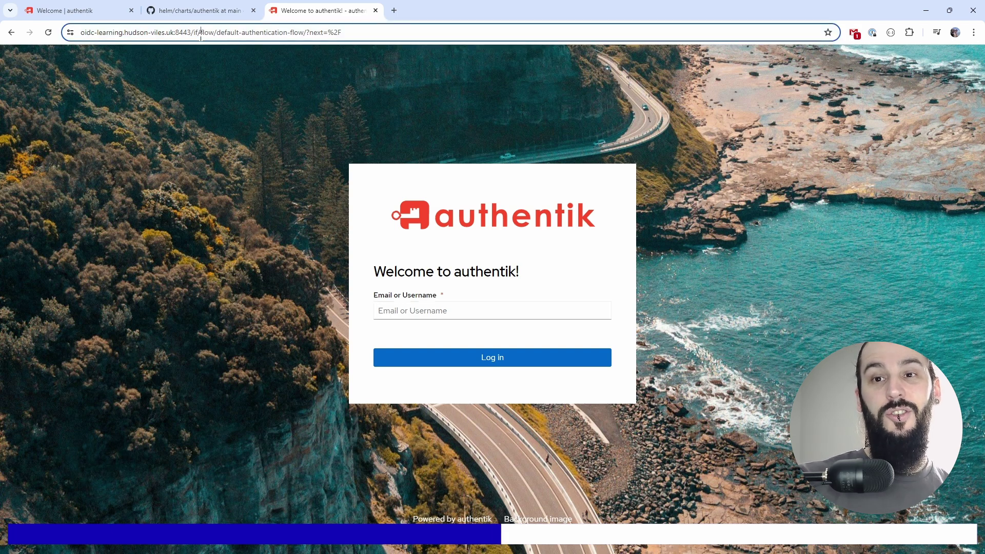
{"action": "left_click_drag", "start_coordinate": [231, 33], "coordinate": [346, 32]}
{"action": "key", "text": "BackSpace"}
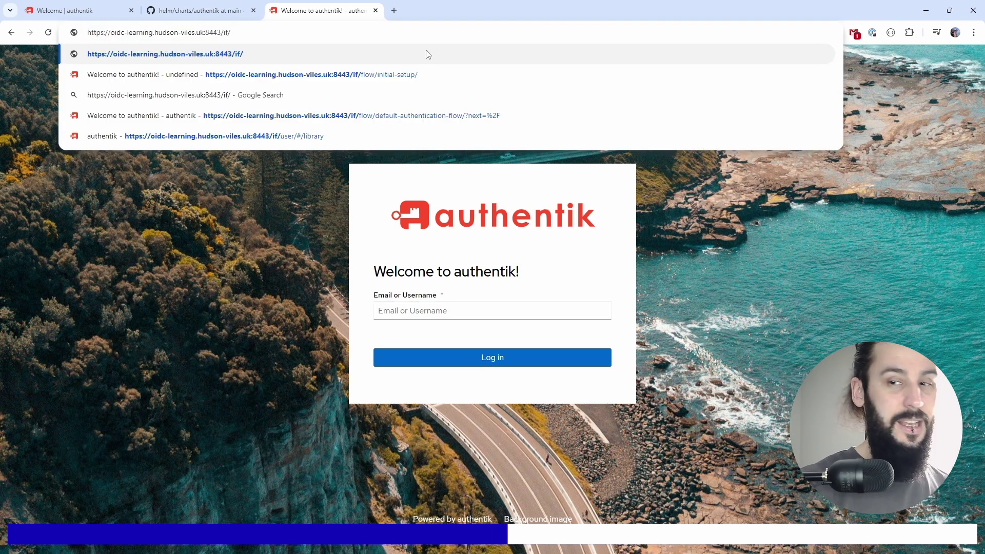
{"action": "key", "text": "Down"}
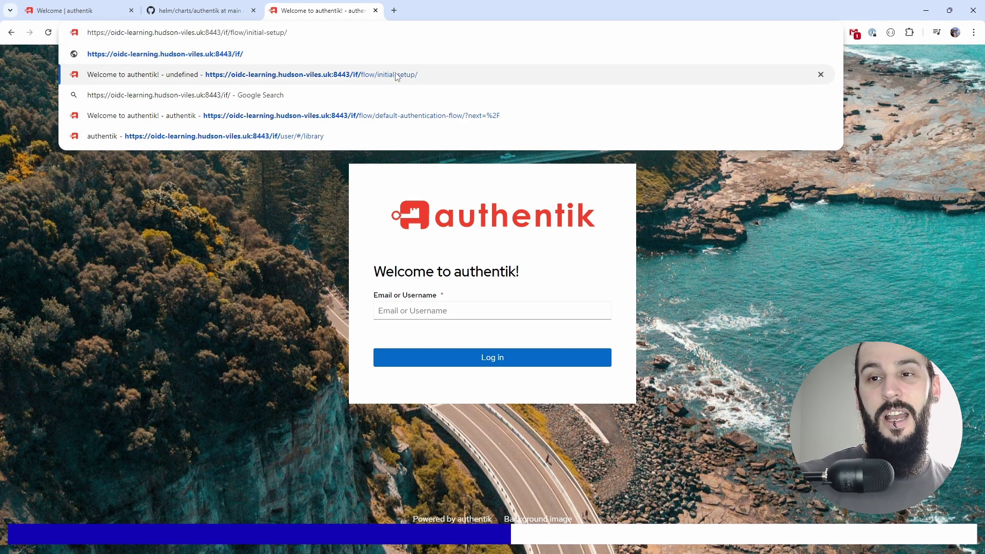
{"action": "key", "text": "Return"}
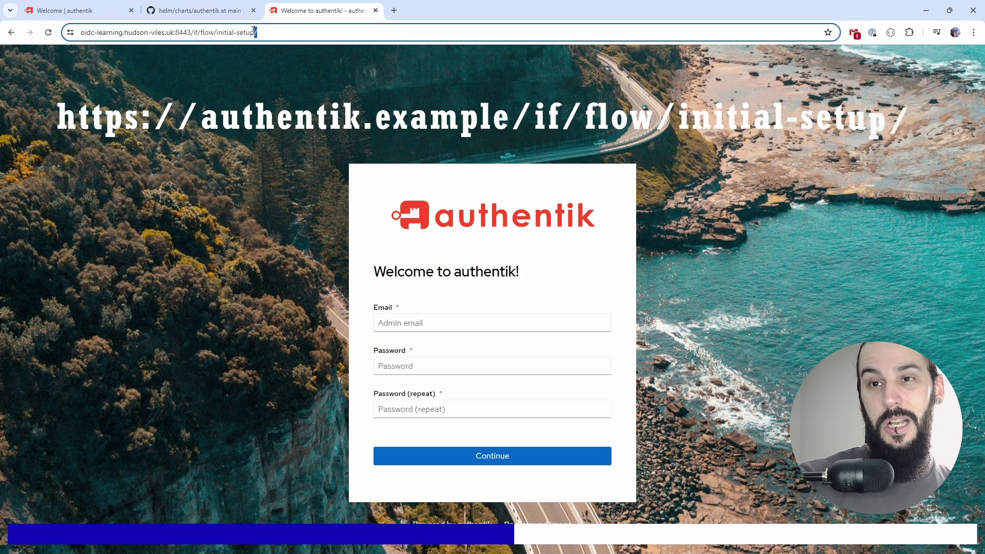
Enter the admin email and the password twice, then submit the setup.
{"action": "left_click", "coordinate": [424, 320]}
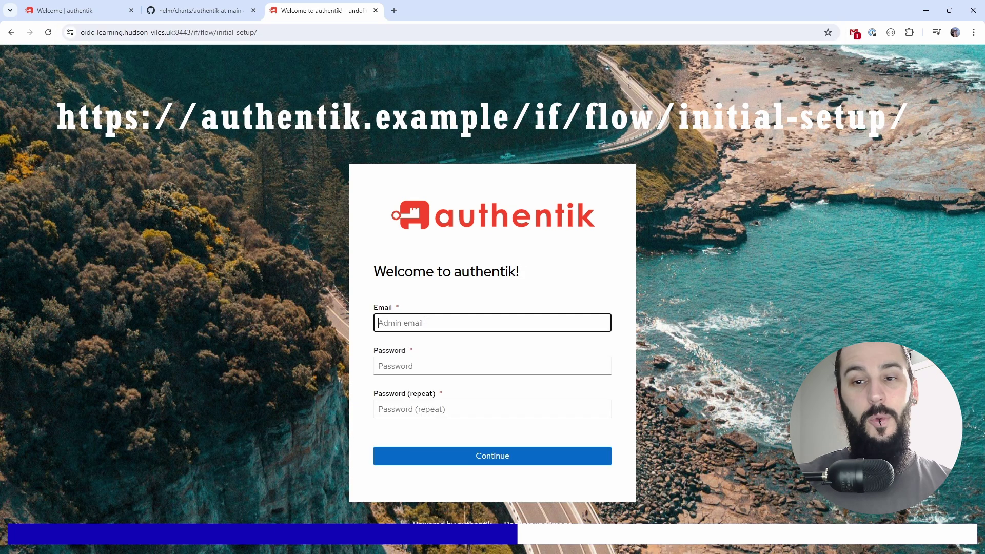
{"action": "key", "text": "Tab"}
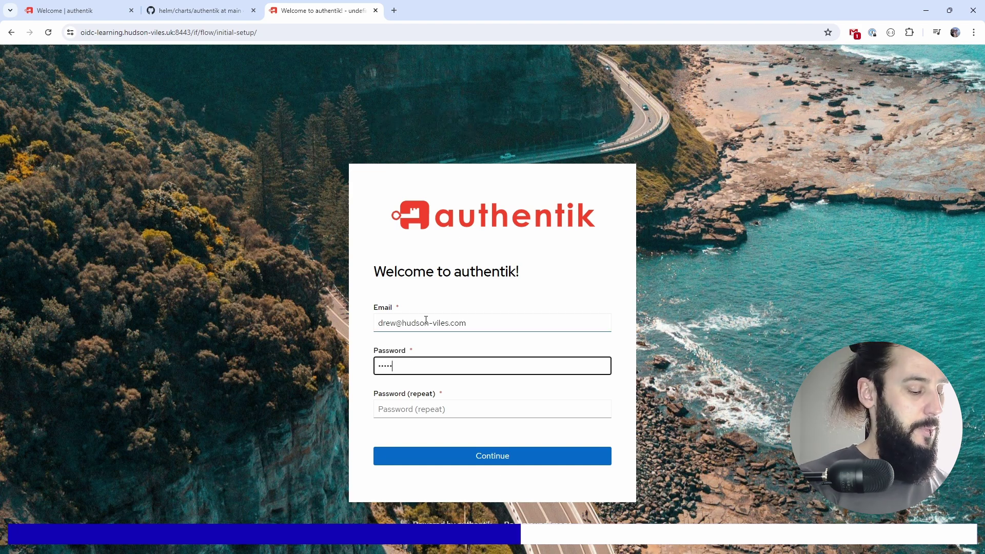
{"action": "type", "text": "•••"}
{"action": "key", "text": "Tab"}
{"action": "type", "text": "••••••••"}
{"action": "left_click", "coordinate": [496, 455]}
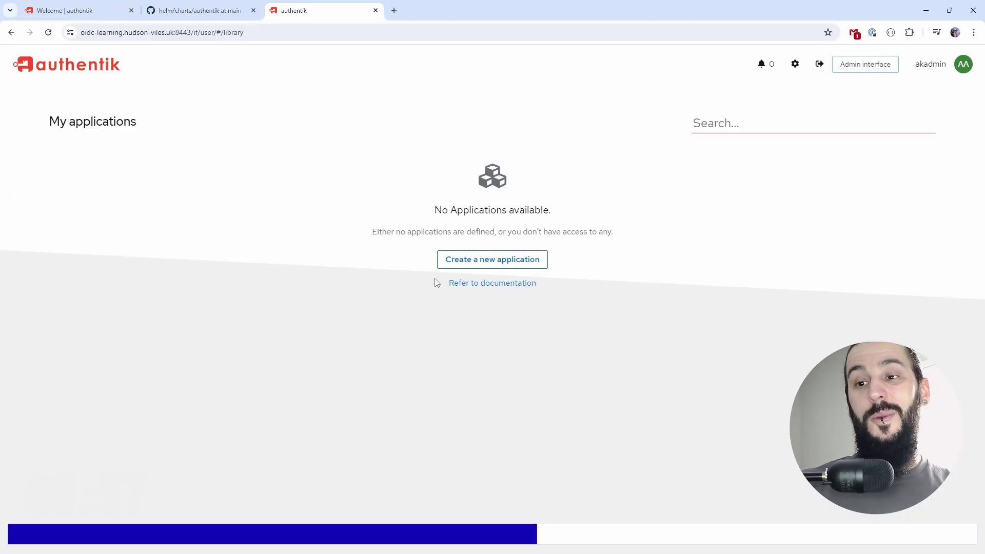
Enter the Admin interface and browse the Policies, Property Mappings and Blueprints pages.
{"action": "left_click", "coordinate": [865, 63]}
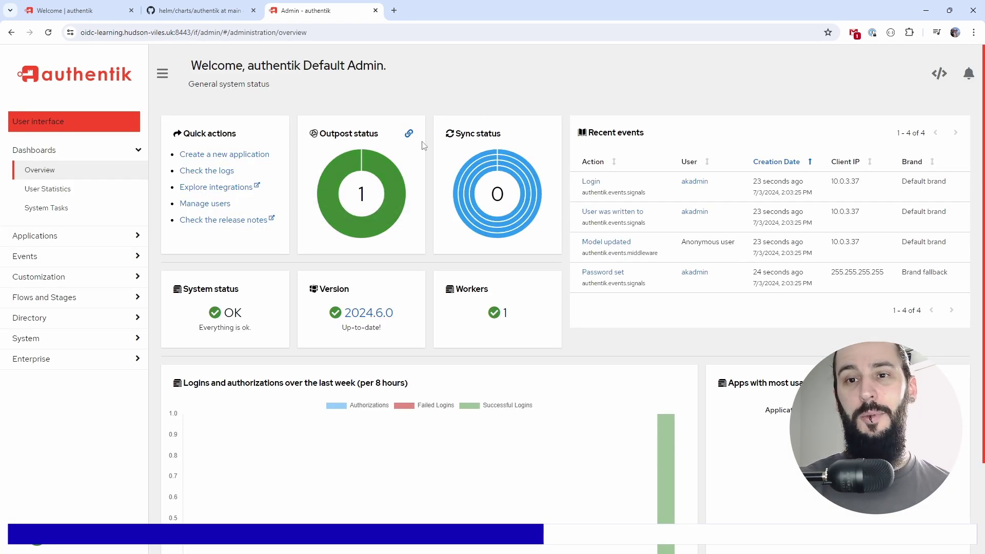
{"action": "left_click", "coordinate": [95, 237]}
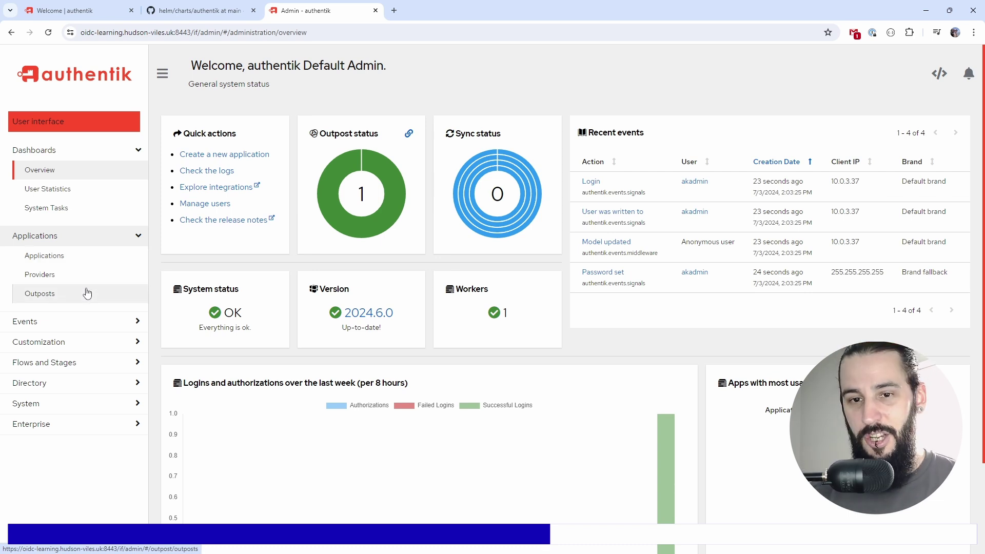
{"action": "left_click", "coordinate": [77, 363]}
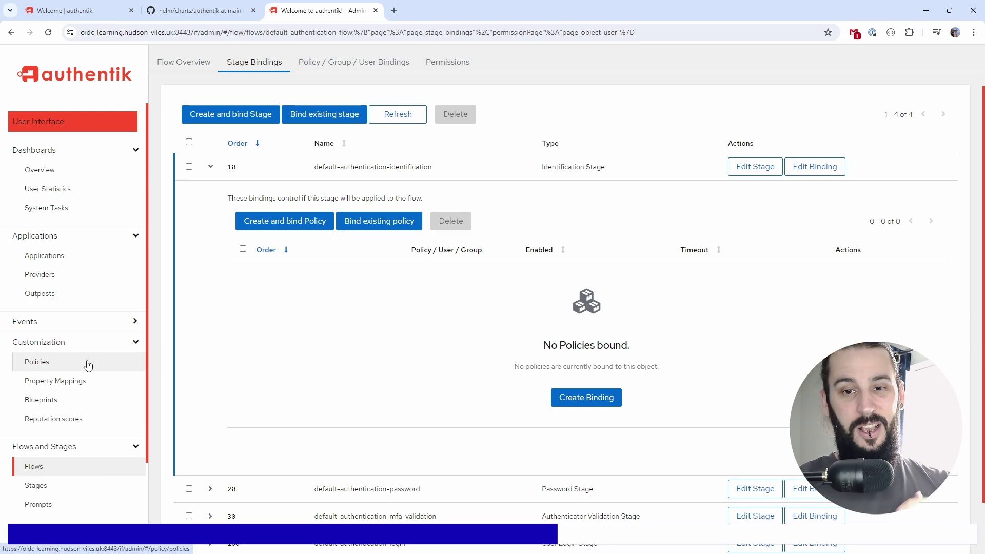
{"action": "left_click", "coordinate": [86, 362]}
{"action": "left_click", "coordinate": [86, 383]}
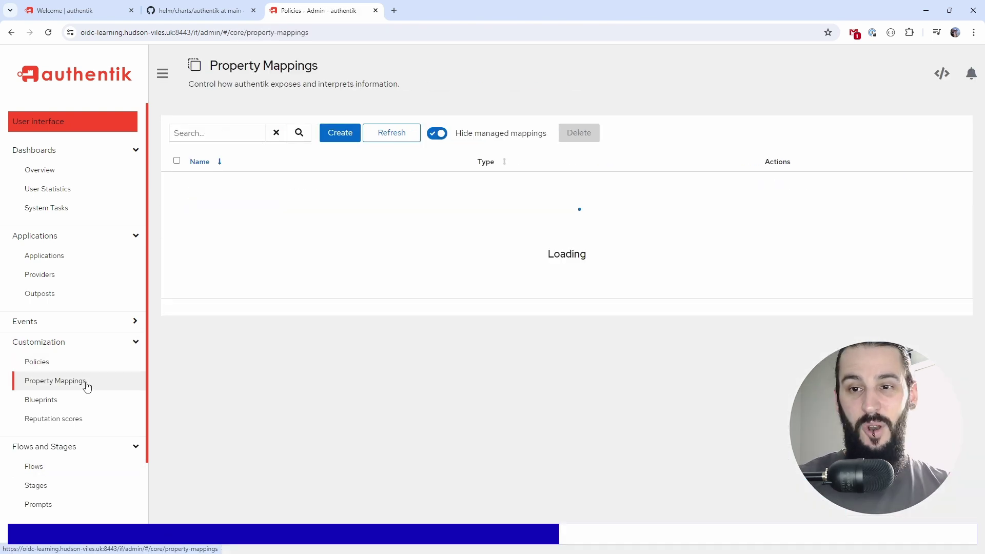
{"action": "left_click", "coordinate": [107, 402]}
Browse the Directory's Users, Groups and Roles pages, ending on Users.
{"action": "left_click", "coordinate": [112, 383]}
{"action": "left_click", "coordinate": [117, 408]}
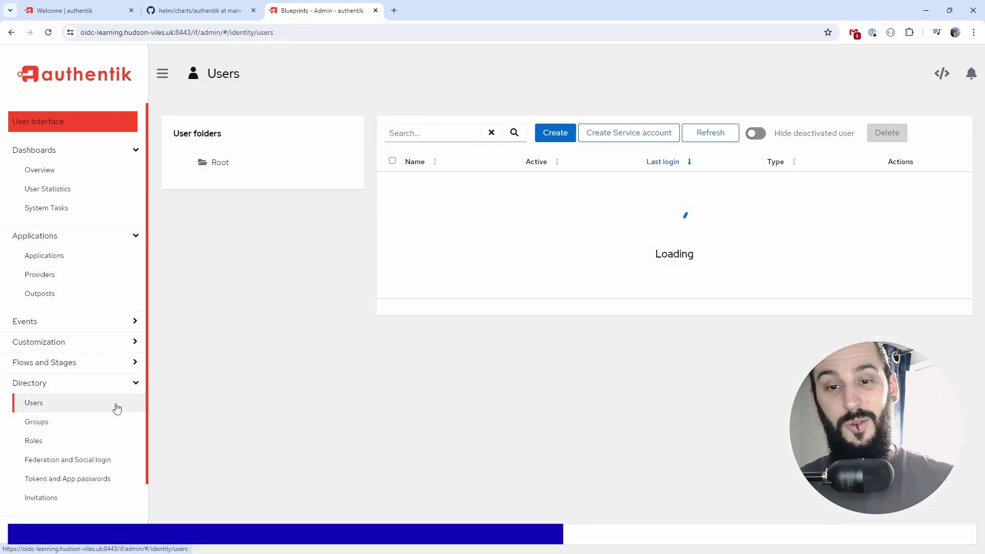
{"action": "left_click", "coordinate": [108, 421]}
{"action": "left_click", "coordinate": [112, 443]}
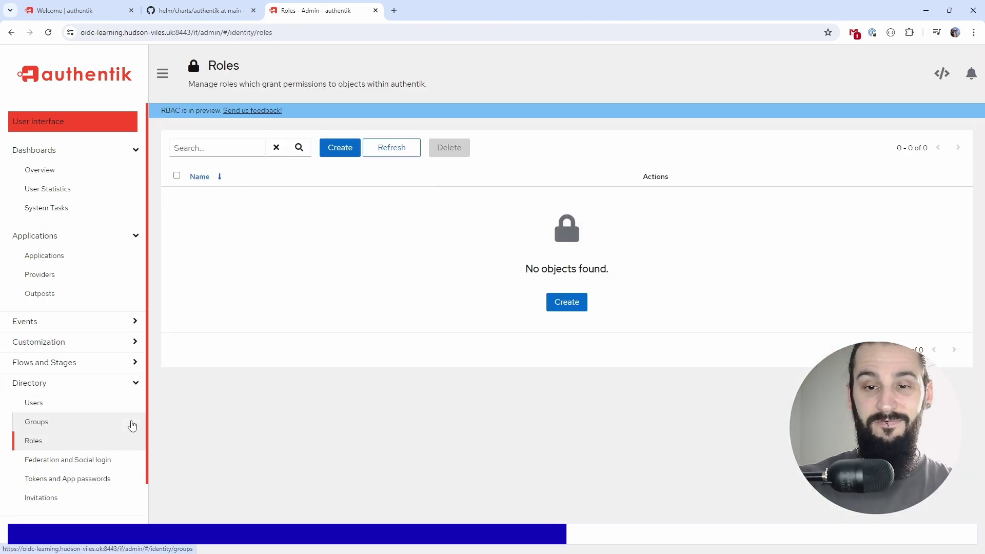
{"action": "left_click", "coordinate": [124, 402]}
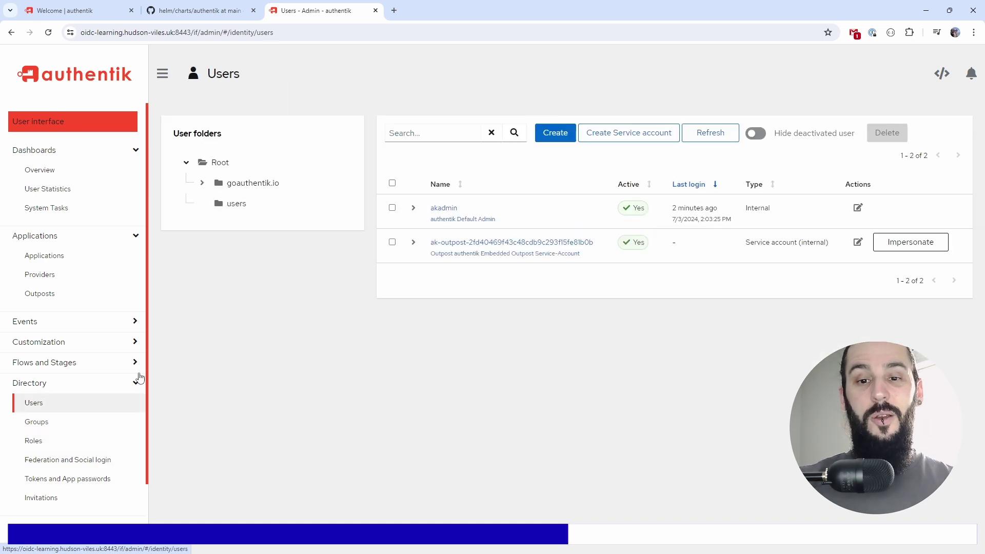
Create user drew with display name Drew and an email address.
{"action": "left_click", "coordinate": [544, 146]}
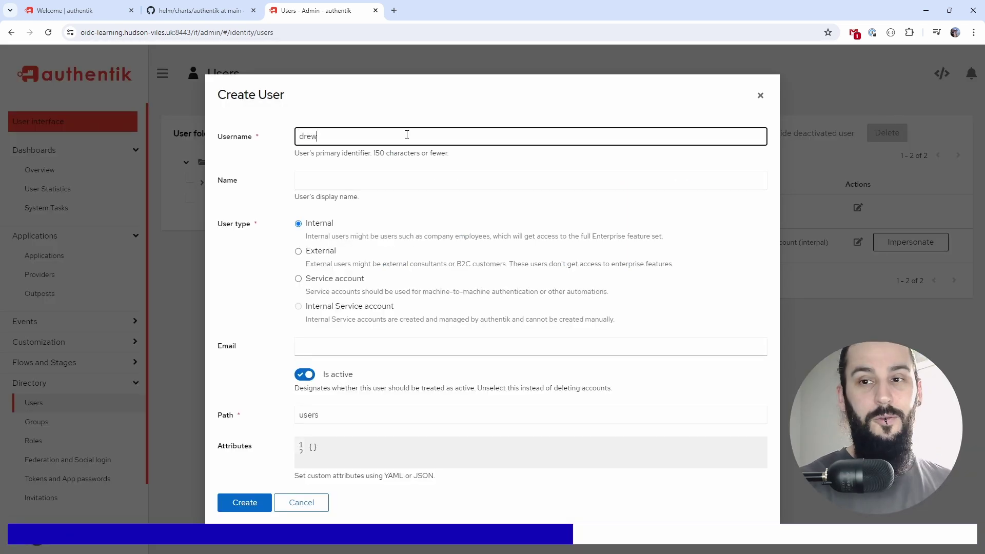
{"action": "key", "text": "Tab"}
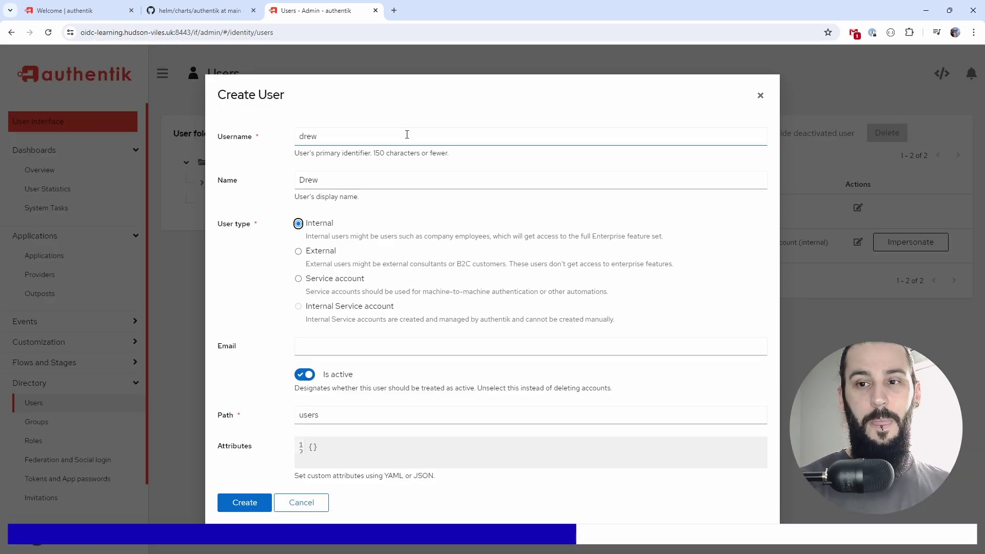
{"action": "key", "text": "ctrl+v"}
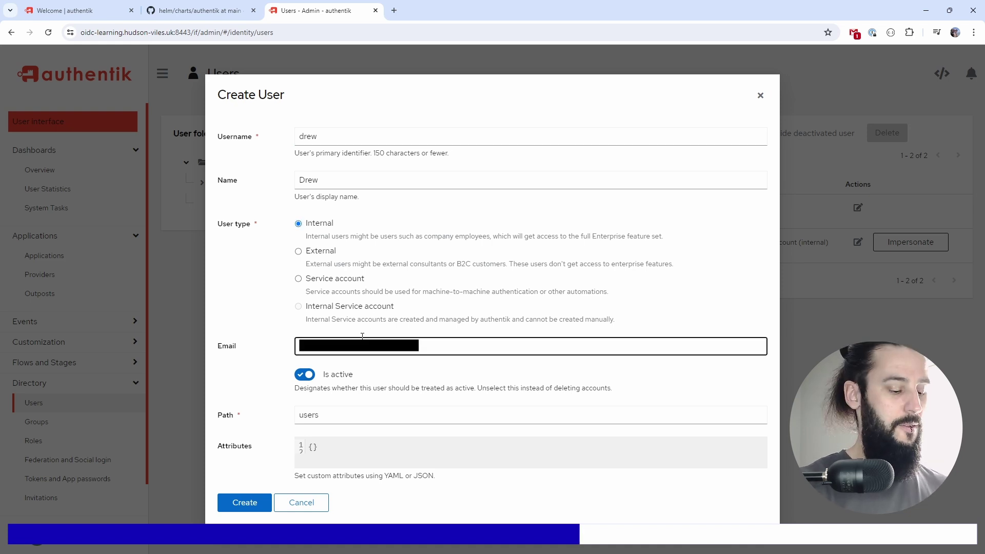
{"action": "key", "text": "Tab"}
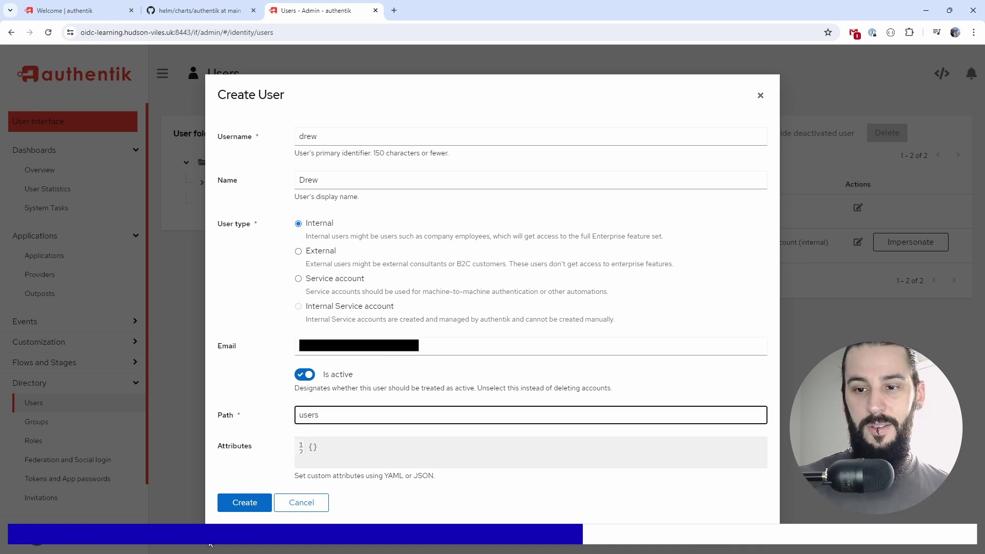
{"action": "left_click", "coordinate": [233, 504]}
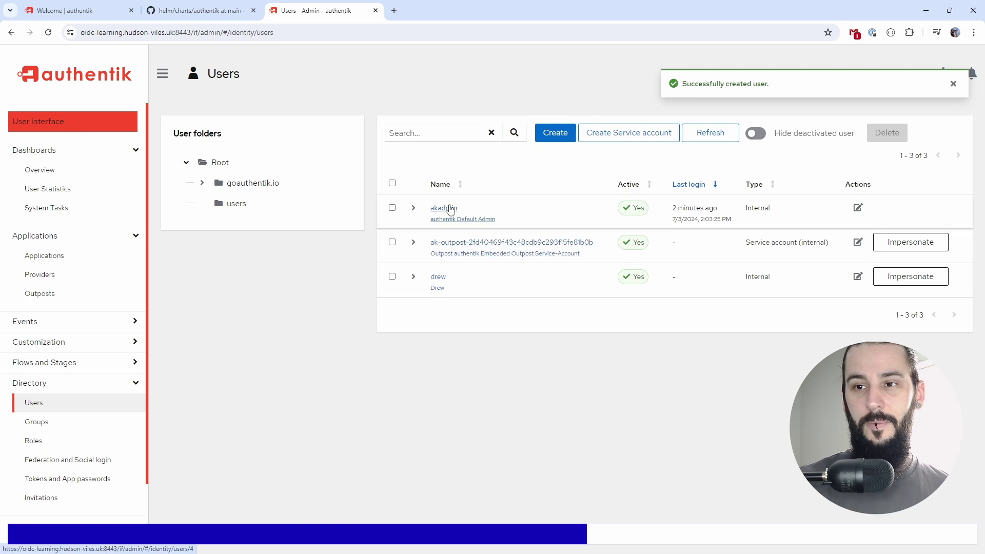
{"action": "left_click", "coordinate": [437, 274]}
{"action": "scroll", "coordinate": [403, 294], "scroll_direction": "down", "scroll_amount": 3}
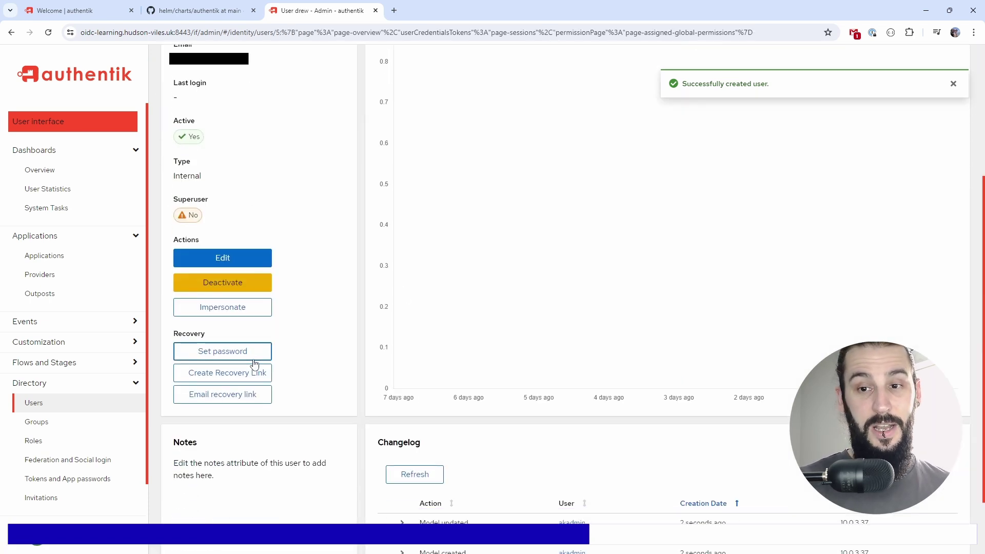
Set and confirm a password for drew.
{"action": "left_click", "coordinate": [242, 351]}
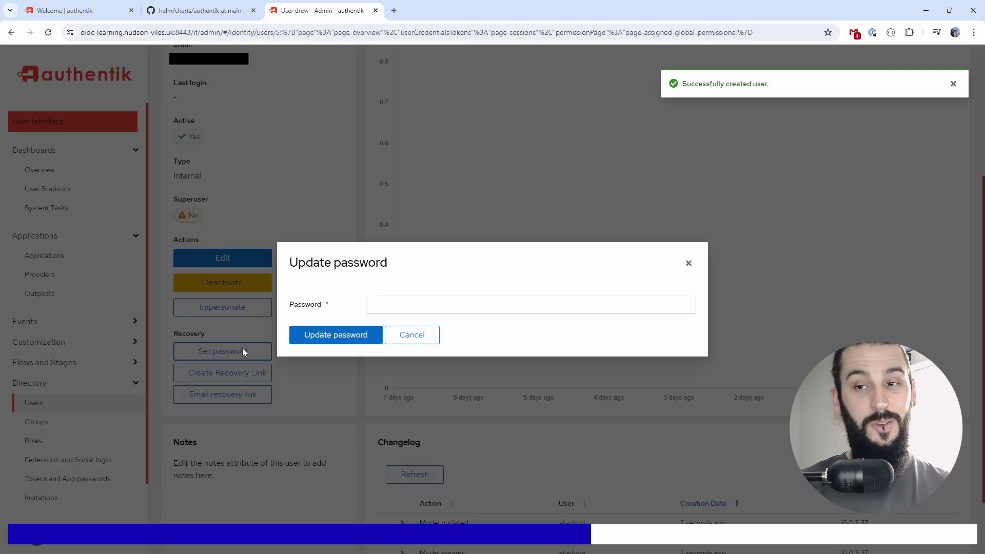
{"action": "left_click", "coordinate": [385, 304]}
{"action": "key", "text": "ctrl+v"}
{"action": "key", "text": "Return"}
Create a new group named vault-admins.
{"action": "left_click", "coordinate": [51, 424]}
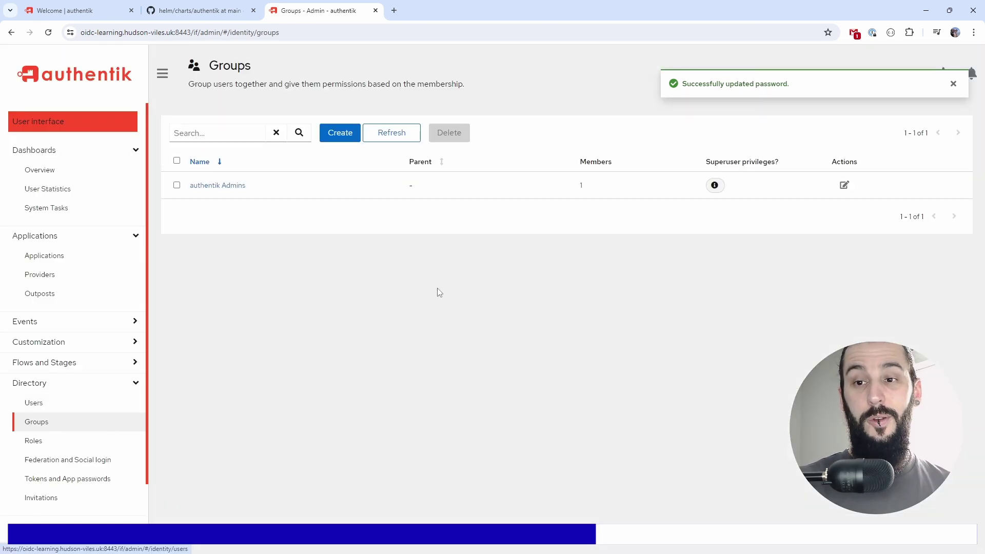
{"action": "left_click", "coordinate": [343, 141]}
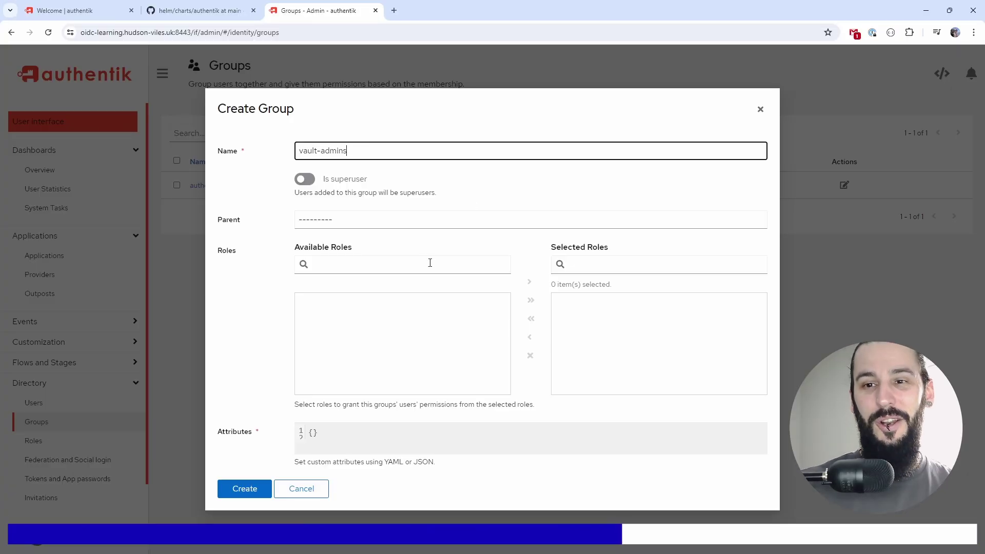
{"action": "left_click", "coordinate": [231, 487]}
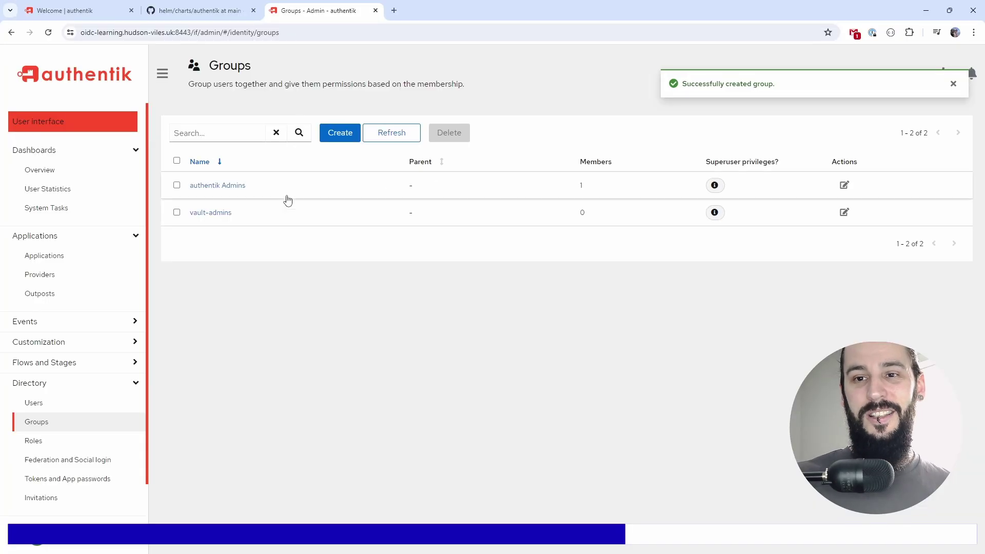
Add existing user drew to vault-admins, then open the Providers list.
{"action": "left_click", "coordinate": [210, 213]}
{"action": "left_click", "coordinate": [218, 113]}
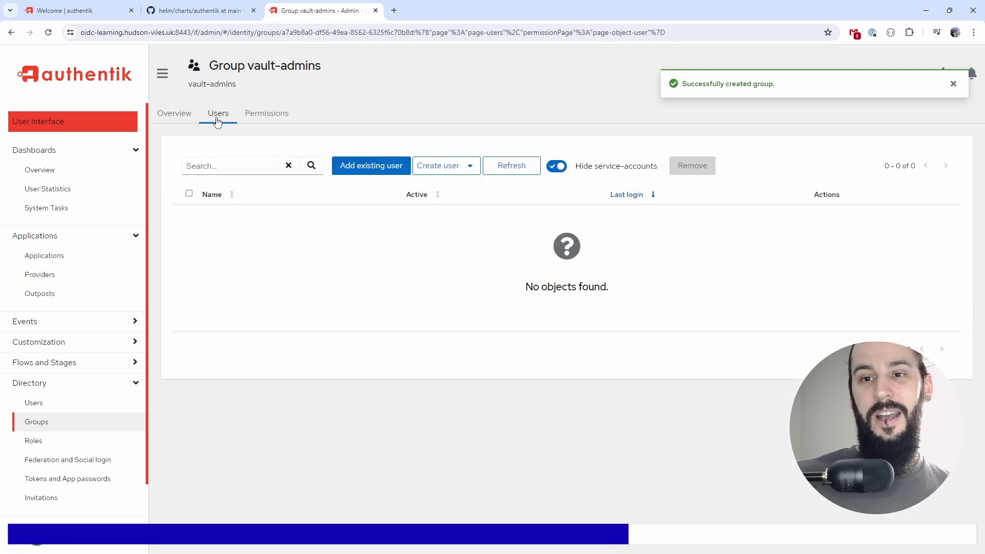
{"action": "left_click", "coordinate": [361, 174]}
{"action": "left_click", "coordinate": [307, 304]}
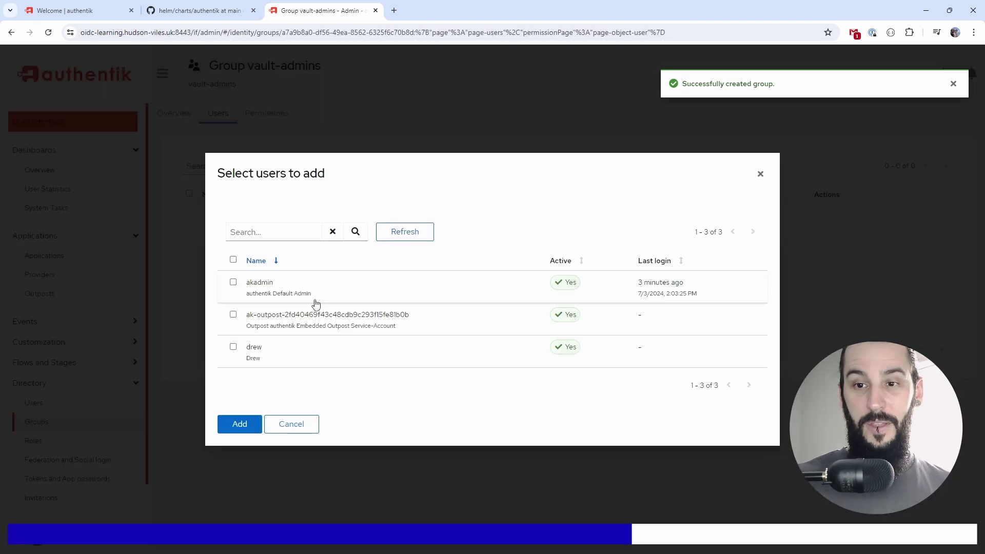
{"action": "left_click", "coordinate": [233, 347]}
{"action": "left_click", "coordinate": [240, 425]}
{"action": "left_click", "coordinate": [103, 380]}
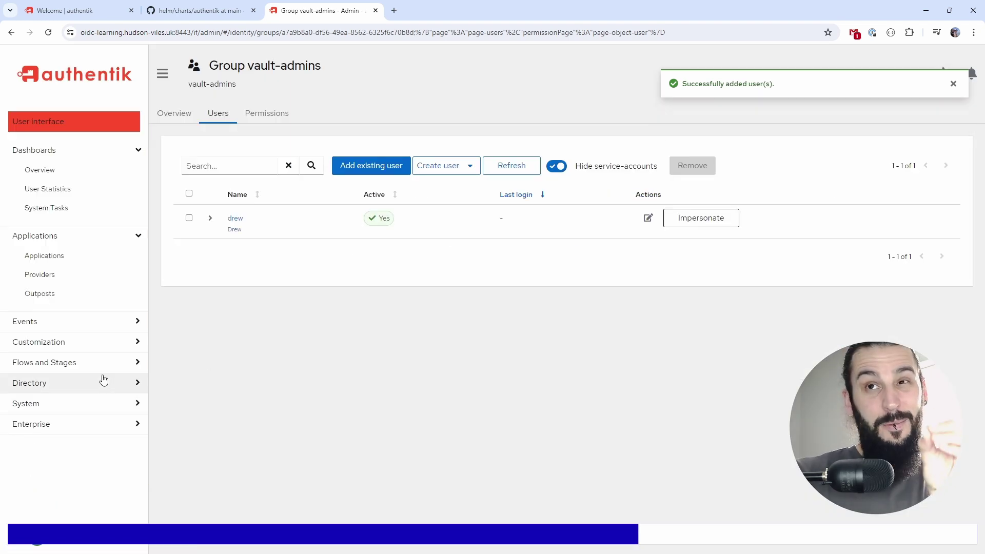
{"action": "left_click", "coordinate": [105, 275]}
Start a new provider of type OAuth2/OpenID.
{"action": "left_click", "coordinate": [106, 258]}
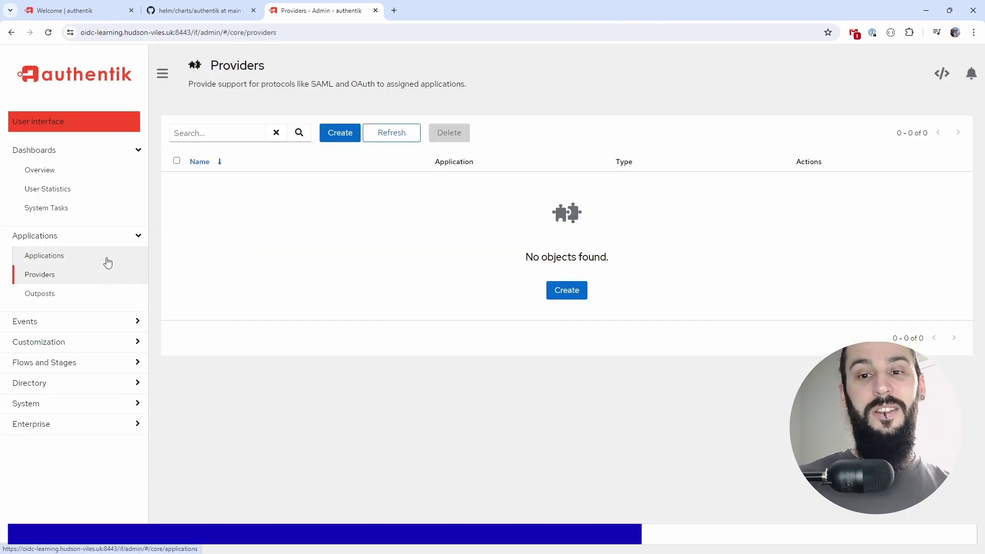
{"action": "left_click", "coordinate": [106, 274]}
{"action": "left_click", "coordinate": [576, 297]}
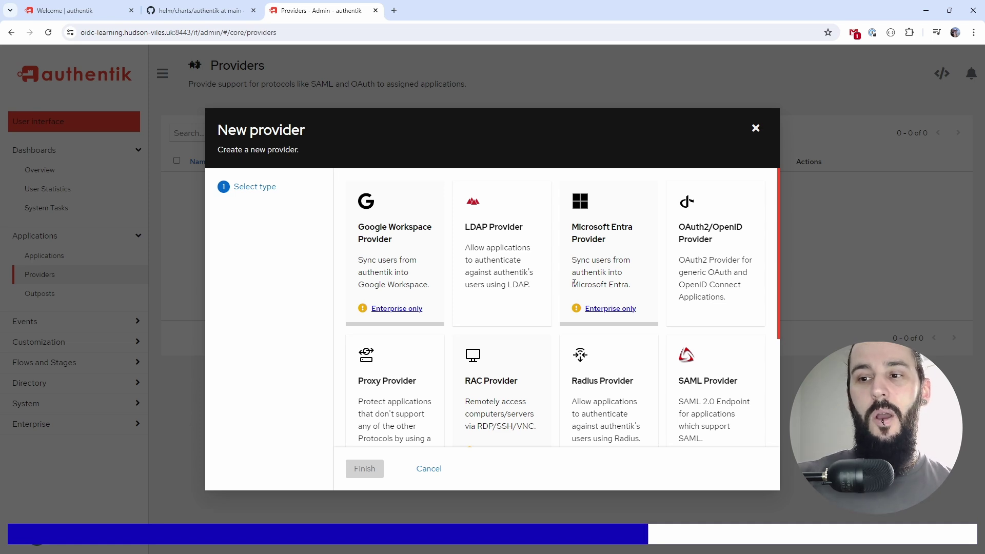
{"action": "scroll", "coordinate": [576, 286], "scroll_direction": "down", "scroll_amount": 1}
{"action": "scroll", "coordinate": [562, 304], "scroll_direction": "down", "scroll_amount": 2}
{"action": "scroll", "coordinate": [563, 303], "scroll_direction": "up", "scroll_amount": 3}
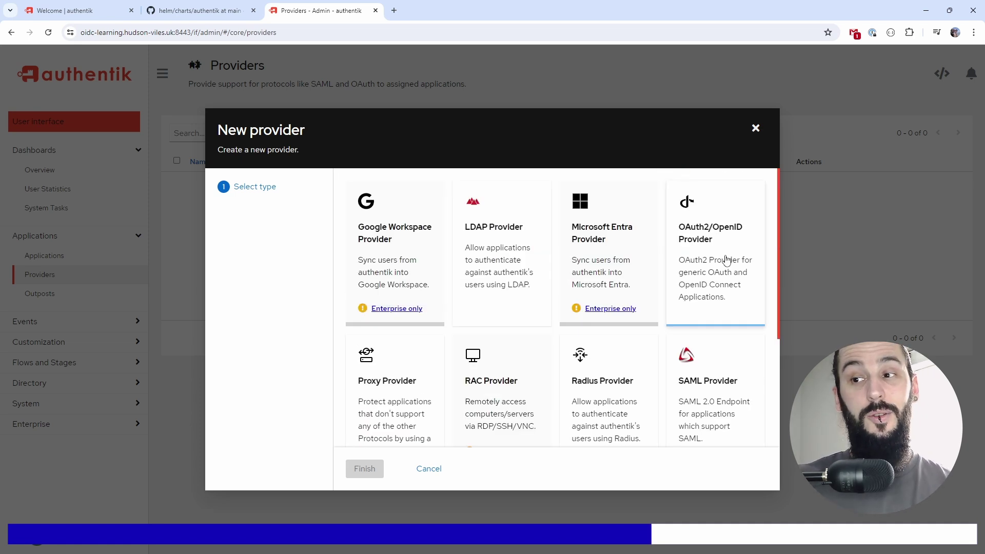
{"action": "left_click", "coordinate": [726, 259]}
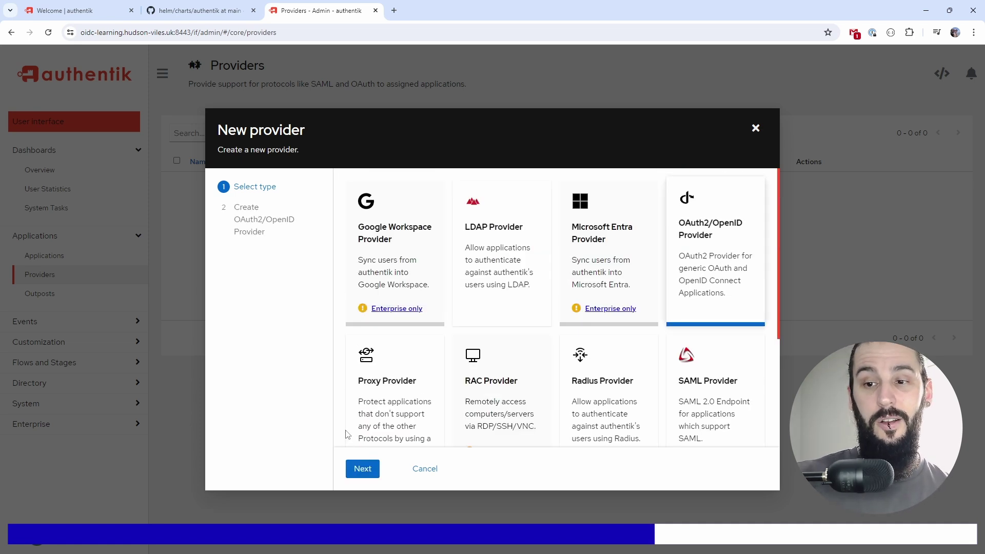
{"action": "left_click", "coordinate": [358, 468]}
Name it vault-provider with default-authentication-flow, choose an authorization flow, copy the client secret.
{"action": "left_click", "coordinate": [459, 193]}
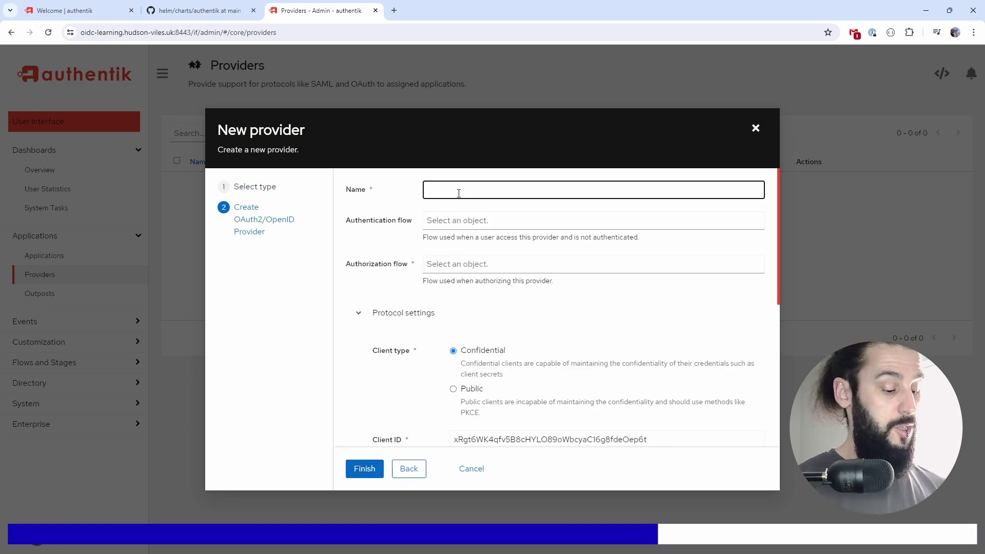
{"action": "type", "text": "r"}
{"action": "left_click", "coordinate": [464, 221]}
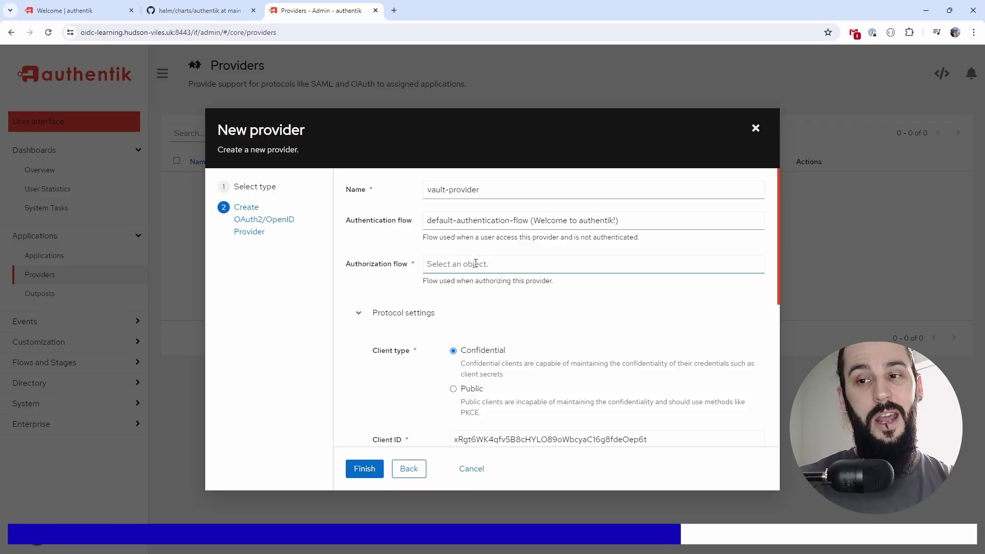
{"action": "left_click", "coordinate": [476, 263]}
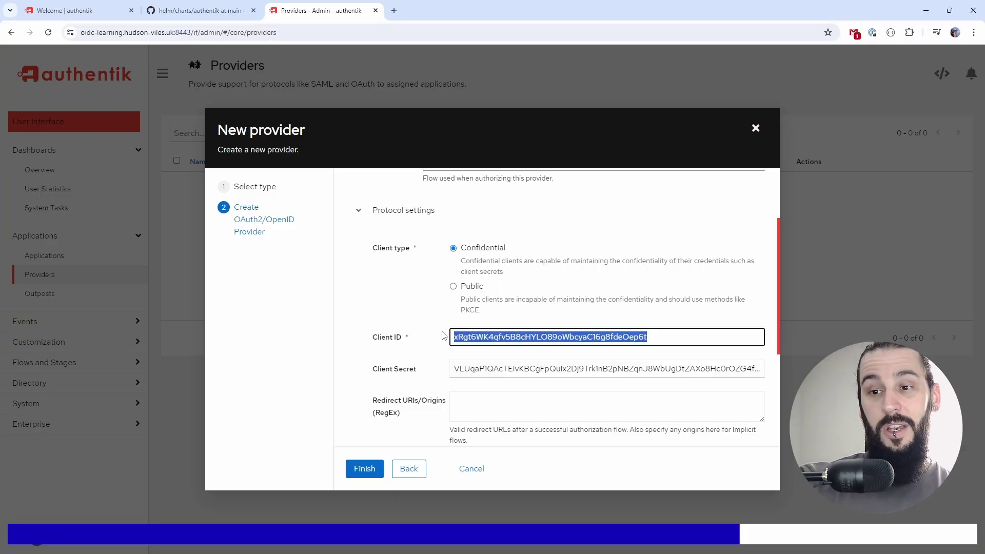
{"action": "double_click", "coordinate": [480, 370]}
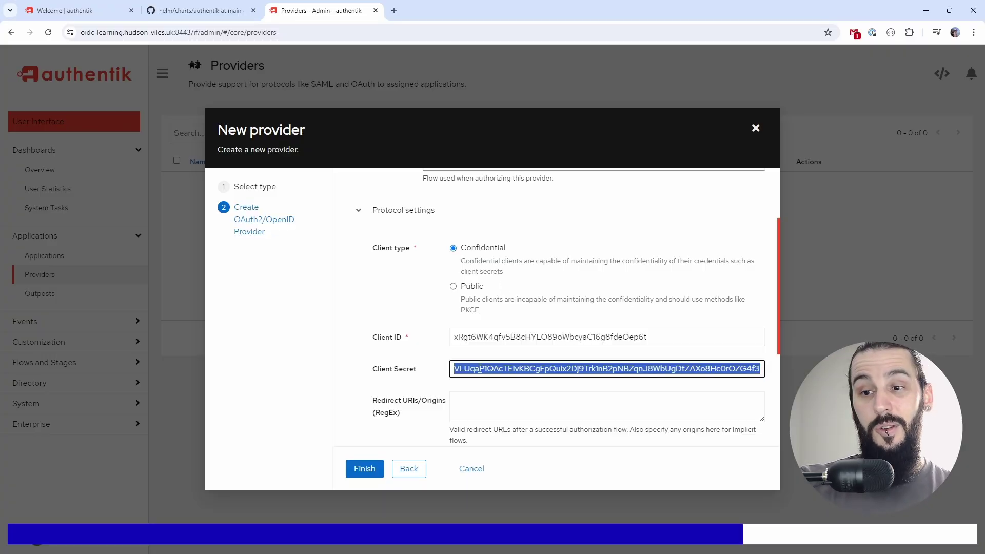
{"action": "scroll", "coordinate": [489, 357], "scroll_direction": "down", "scroll_amount": 1}
{"action": "left_click", "coordinate": [489, 357]}
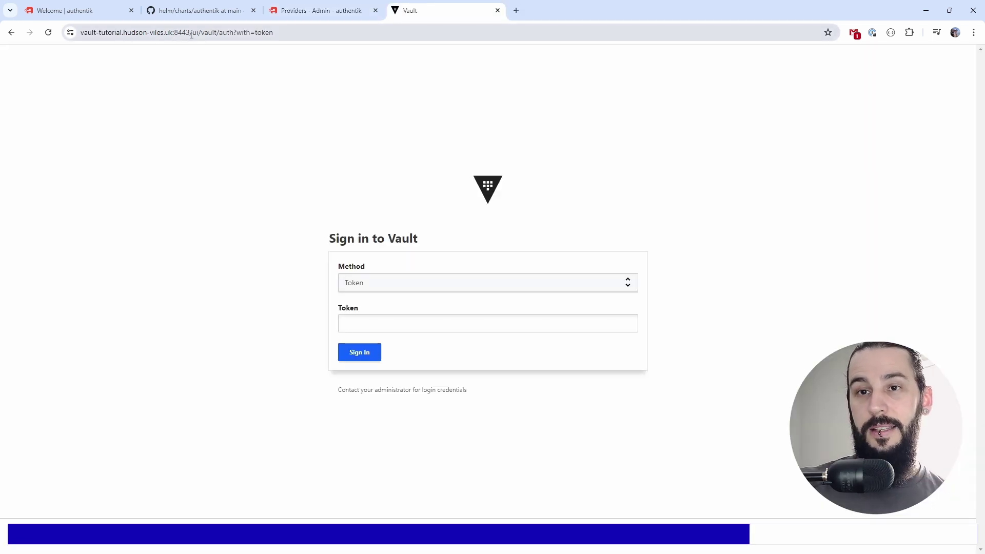
Paste the three Hashicorp Vault guide redirect URIs into the provider's Redirect URIs/Origins.
{"action": "left_click_drag", "start_coordinate": [80, 33], "coordinate": [213, 32]}
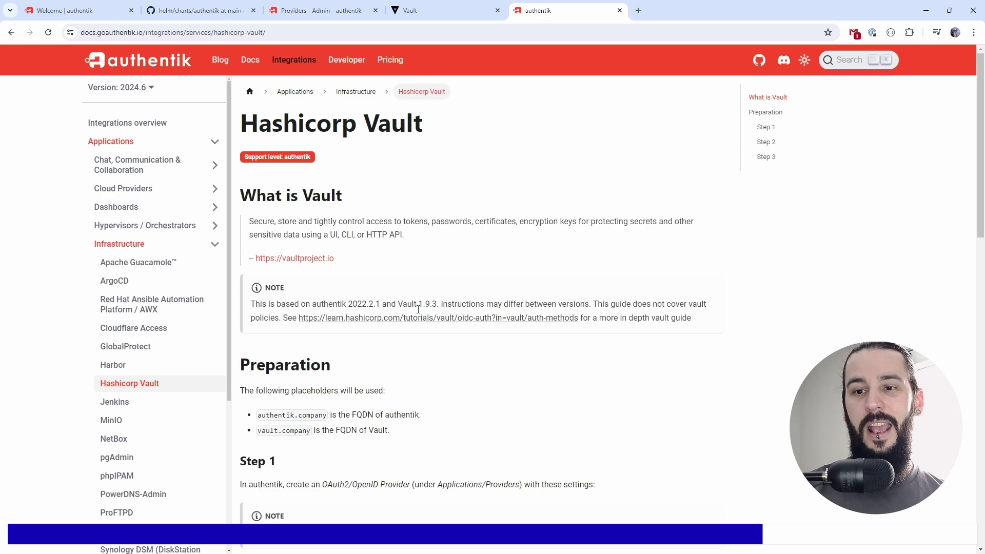
{"action": "scroll", "coordinate": [341, 285], "scroll_direction": "down", "scroll_amount": 2}
{"action": "scroll", "coordinate": [339, 289], "scroll_direction": "down", "scroll_amount": 3}
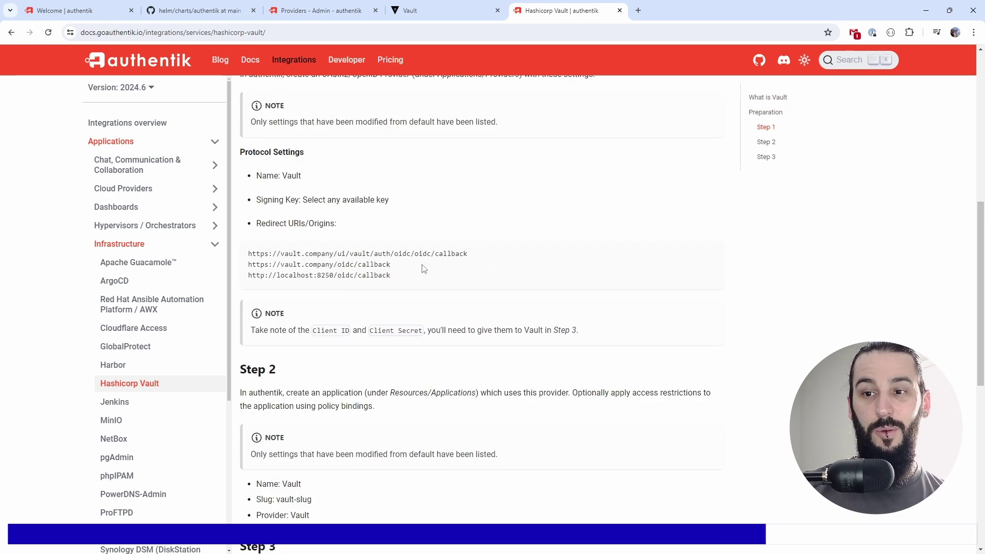
{"action": "scroll", "coordinate": [475, 256], "scroll_direction": "down", "scroll_amount": 1}
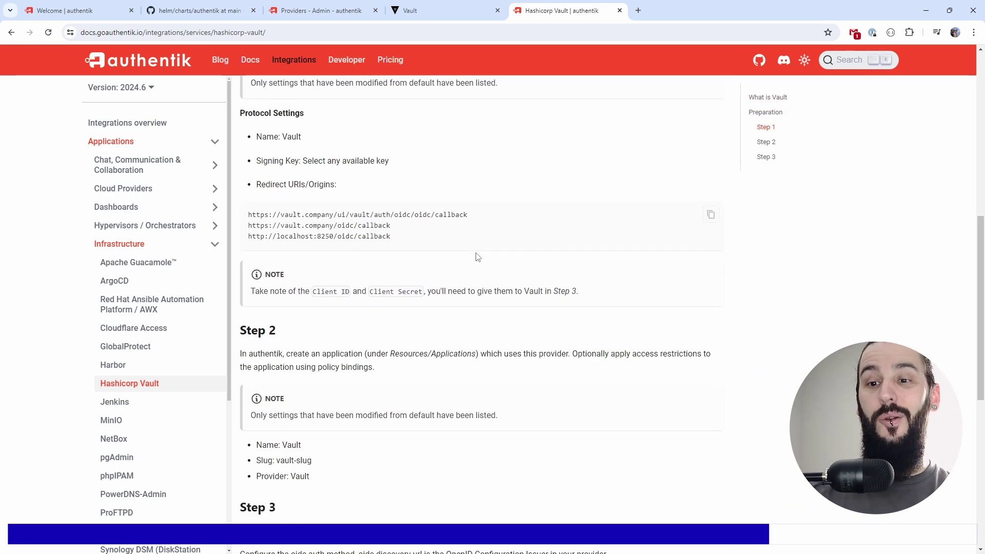
{"action": "scroll", "coordinate": [476, 255], "scroll_direction": "down", "scroll_amount": 1}
{"action": "scroll", "coordinate": [475, 256], "scroll_direction": "down", "scroll_amount": 1}
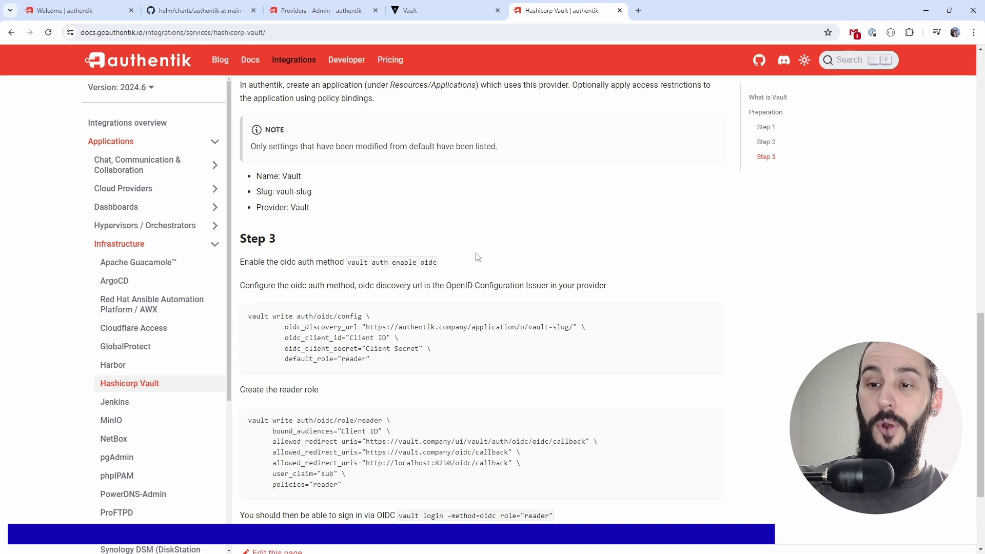
{"action": "scroll", "coordinate": [475, 256], "scroll_direction": "down", "scroll_amount": 2}
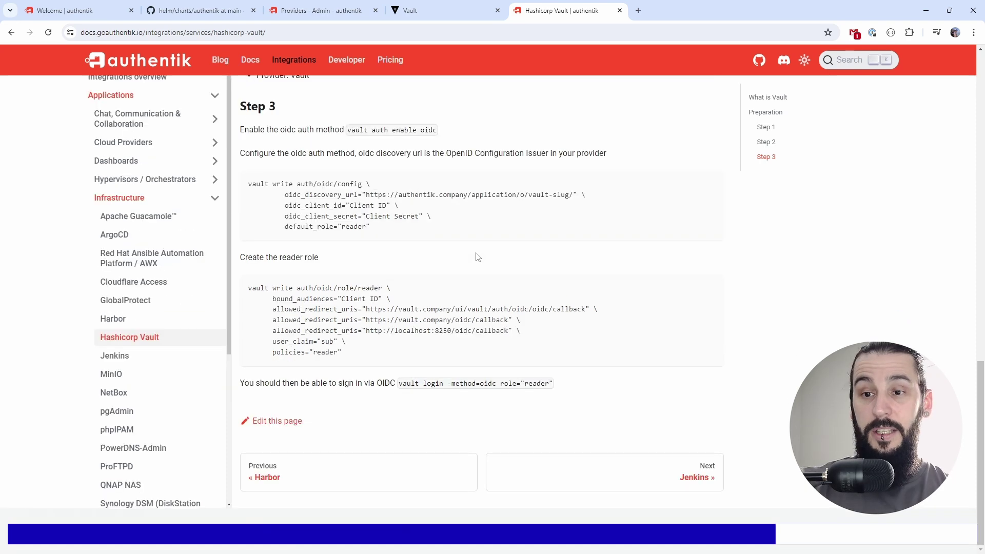
{"action": "scroll", "coordinate": [475, 256], "scroll_direction": "up", "scroll_amount": 5}
{"action": "scroll", "coordinate": [476, 256], "scroll_direction": "up", "scroll_amount": 4}
{"action": "mouse_move", "coordinate": [477, 388]}
{"action": "scroll", "coordinate": [463, 322], "scroll_direction": "down", "scroll_amount": 1}
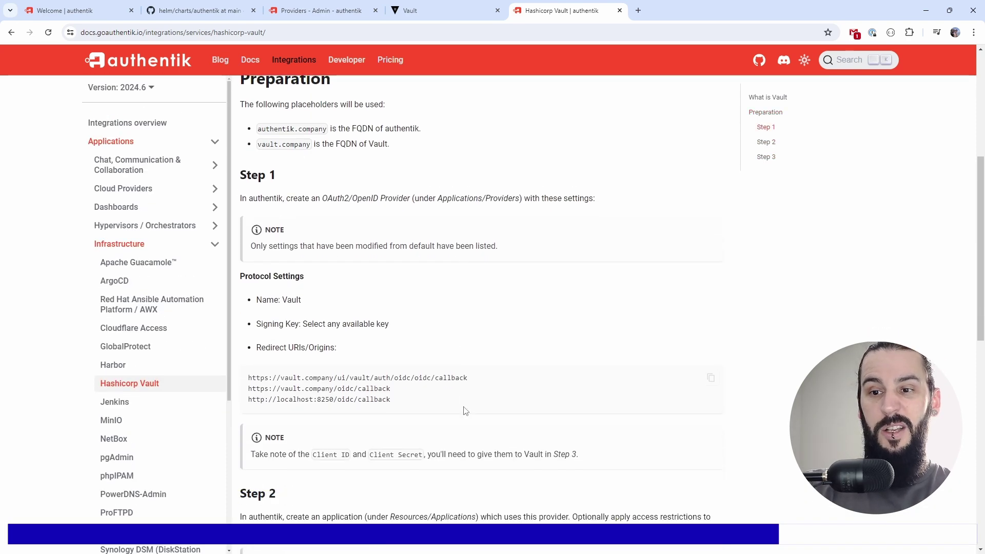
{"action": "left_click_drag", "start_coordinate": [392, 400], "coordinate": [239, 388]}
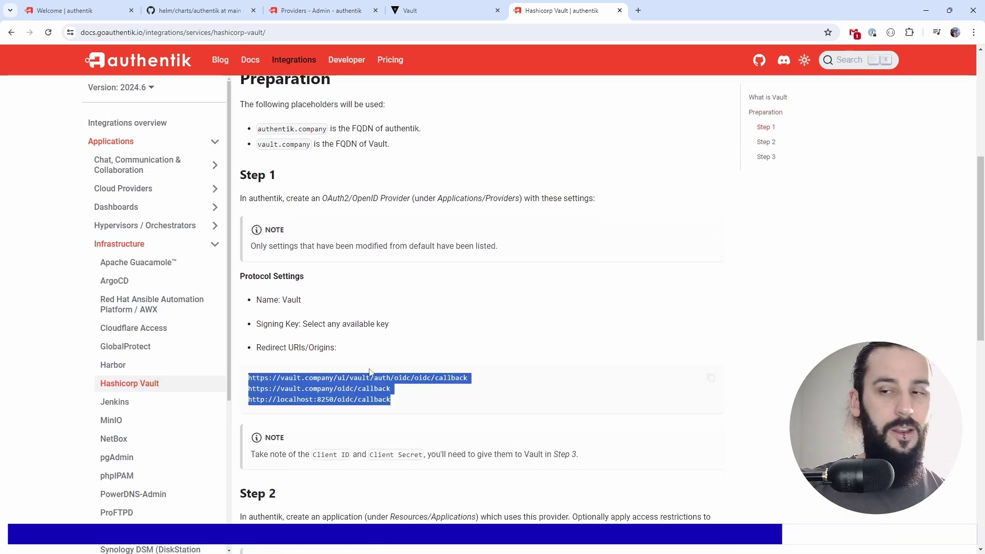
{"action": "key", "text": "ctrl+shift+Tab"}
{"action": "key", "text": "ctrl+shift+Tab"}
{"action": "type", "text": "https://vault.company/ui/vault/auth/oidc/oidc/callback https://vault.company/oidc/callback http://localhost:8250/oidc/callback"}
Copy the Vault host and port from the Vault tab's address bar.
{"action": "left_click_drag", "start_coordinate": [762, 368], "coordinate": [761, 419]}
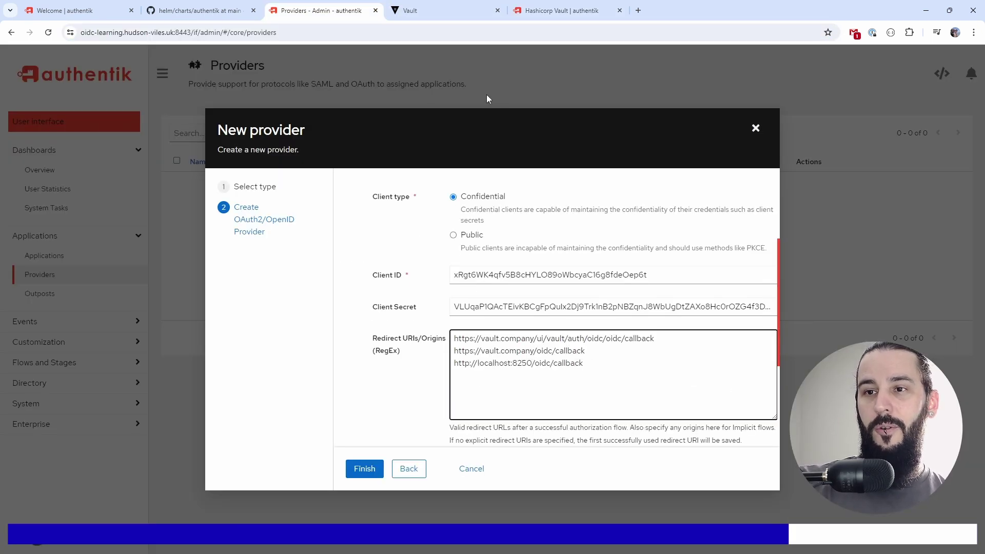
{"action": "key", "text": "ctrl+Tab"}
{"action": "left_click", "coordinate": [205, 34]}
{"action": "left_click_drag", "start_coordinate": [80, 33], "coordinate": [213, 32]}
{"action": "key", "text": "ctrl+c"}
{"action": "key", "text": "ctrl+shift+Tab"}
Replace vault.company with the real Vault host in the redirect URIs and create vault-provider.
{"action": "key", "text": "ctrl+v"}
{"action": "left_click_drag", "start_coordinate": [515, 350], "coordinate": [454, 350]}
{"action": "key", "text": "ctrl+v"}
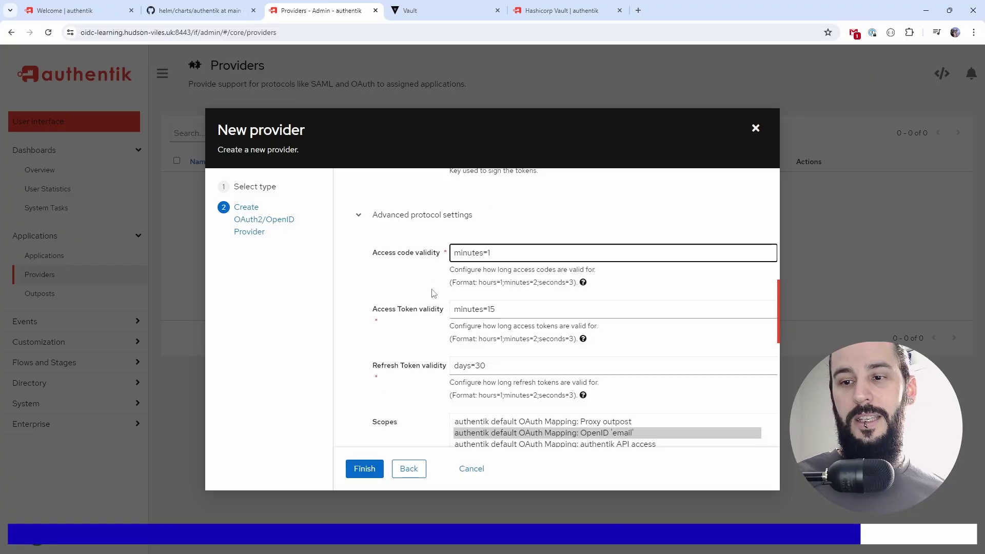
{"action": "scroll", "coordinate": [402, 337], "scroll_direction": "down", "scroll_amount": 3}
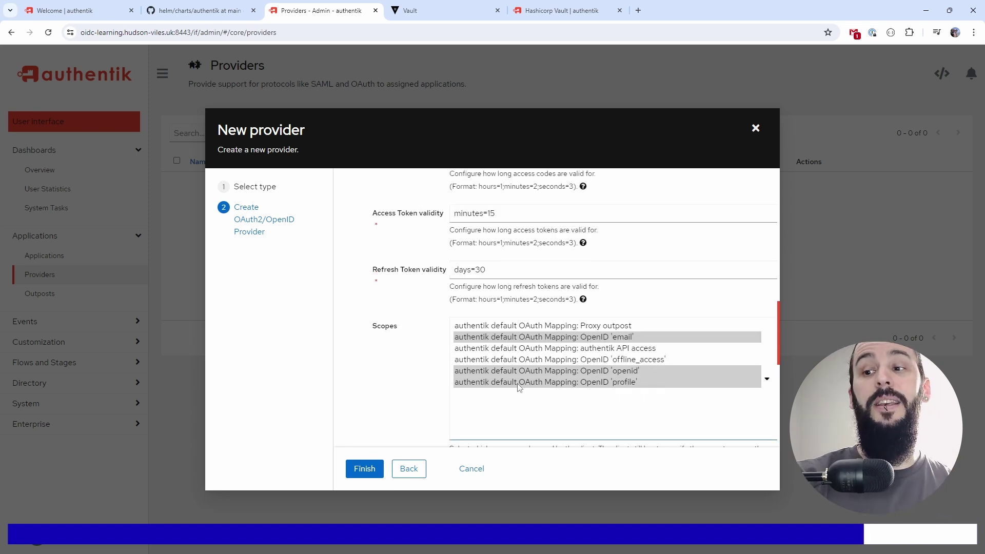
{"action": "scroll", "coordinate": [531, 412], "scroll_direction": "down", "scroll_amount": 2}
{"action": "scroll", "coordinate": [596, 295], "scroll_direction": "down", "scroll_amount": 3}
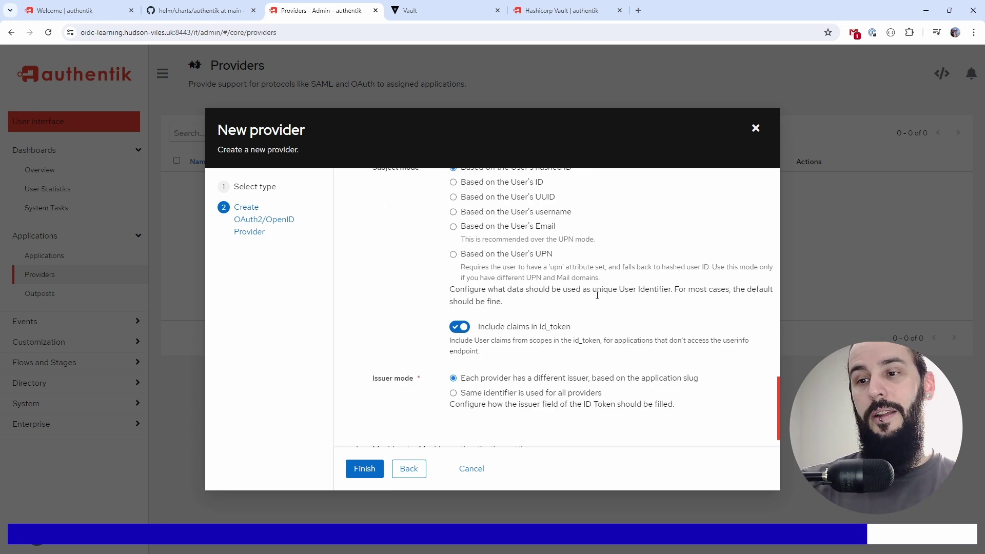
{"action": "left_click", "coordinate": [365, 471]}
Start a new application named Vault App with slug vault.
{"action": "left_click", "coordinate": [93, 262]}
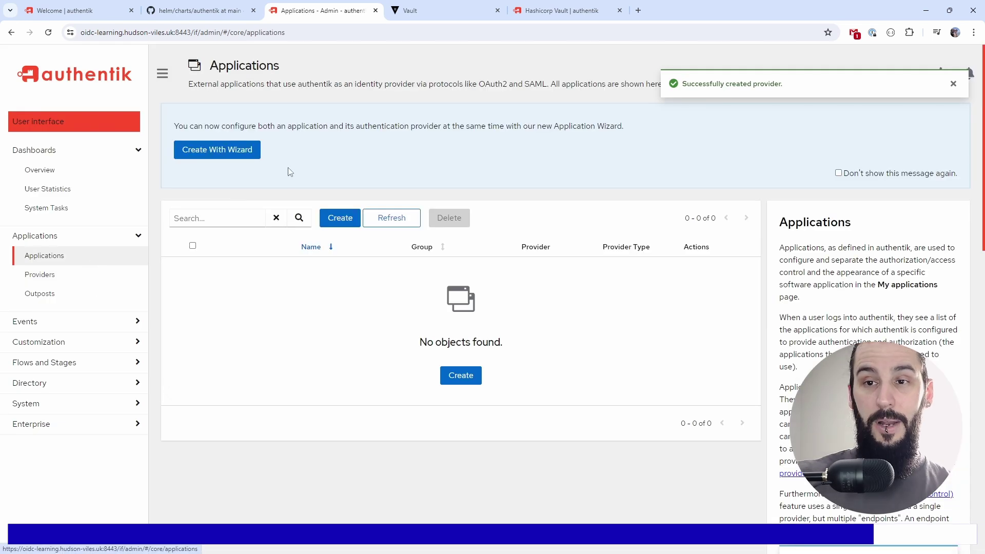
{"action": "left_click", "coordinate": [347, 219]}
{"action": "left_click", "coordinate": [342, 161]}
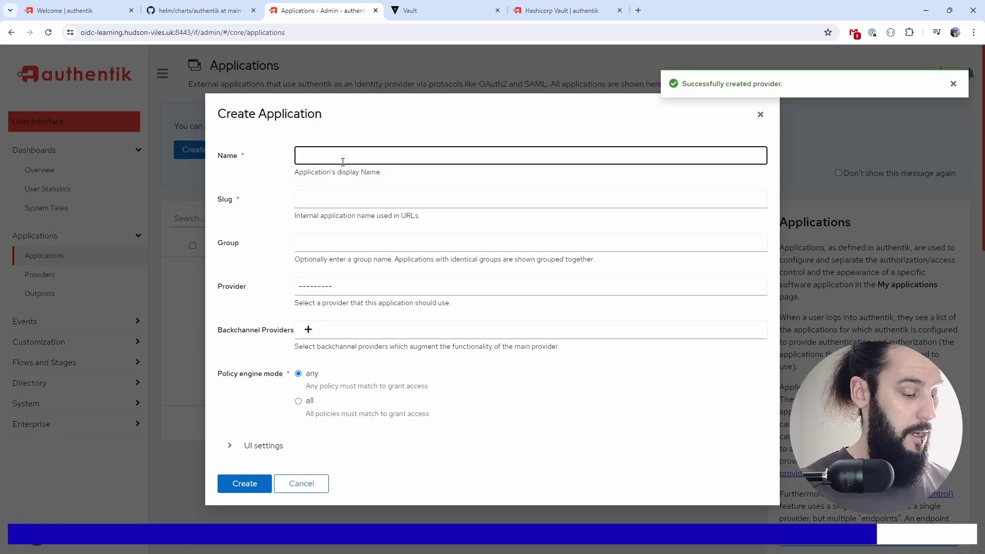
{"action": "type", "text": "App"}
{"action": "left_click", "coordinate": [328, 202]}
{"action": "type", "text": "vault"}
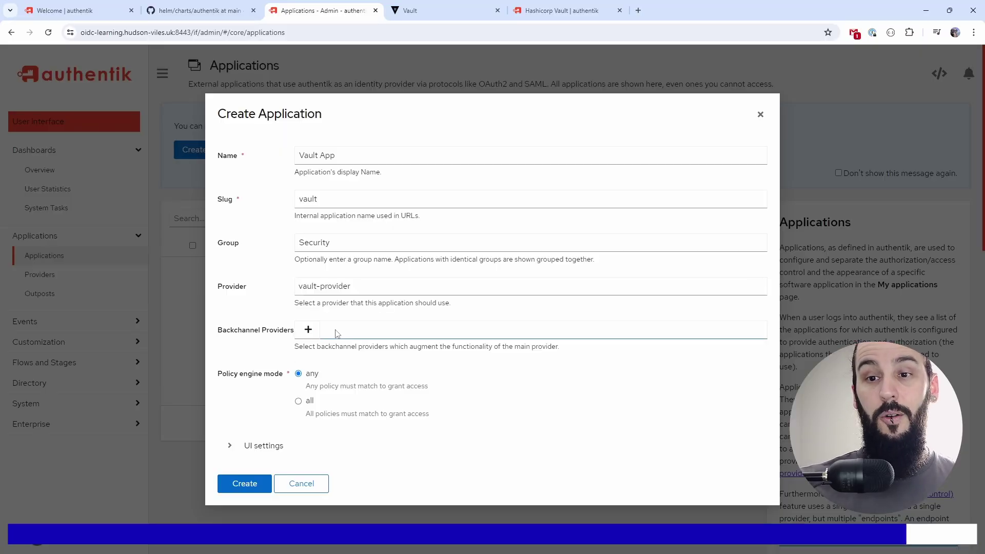
In UI settings, set the Vault launch URL, open in new tab, and publisher Hashicorp.
{"action": "left_click", "coordinate": [238, 453]}
{"action": "scroll", "coordinate": [302, 348], "scroll_direction": "down", "scroll_amount": 2}
{"action": "left_click", "coordinate": [435, 11]}
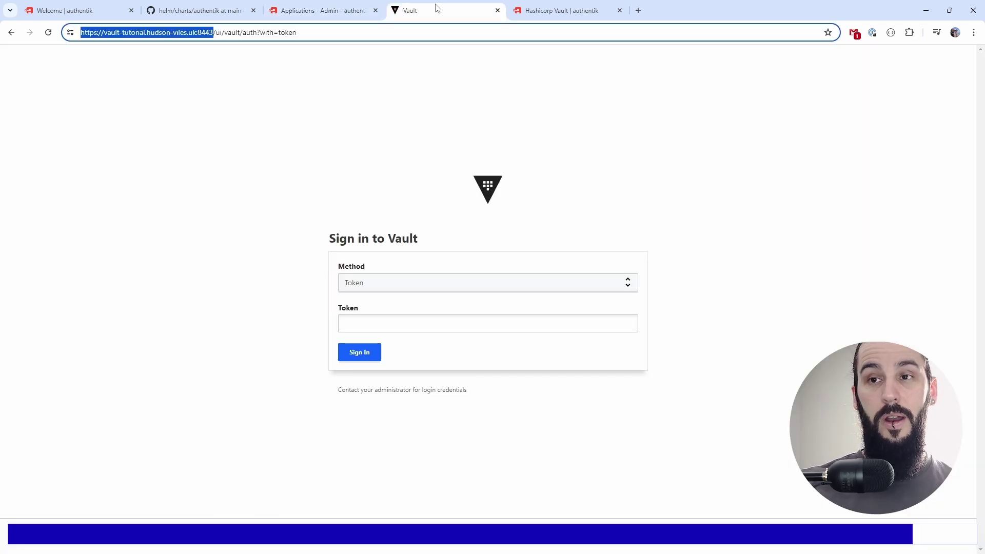
{"action": "left_click", "coordinate": [337, 7]}
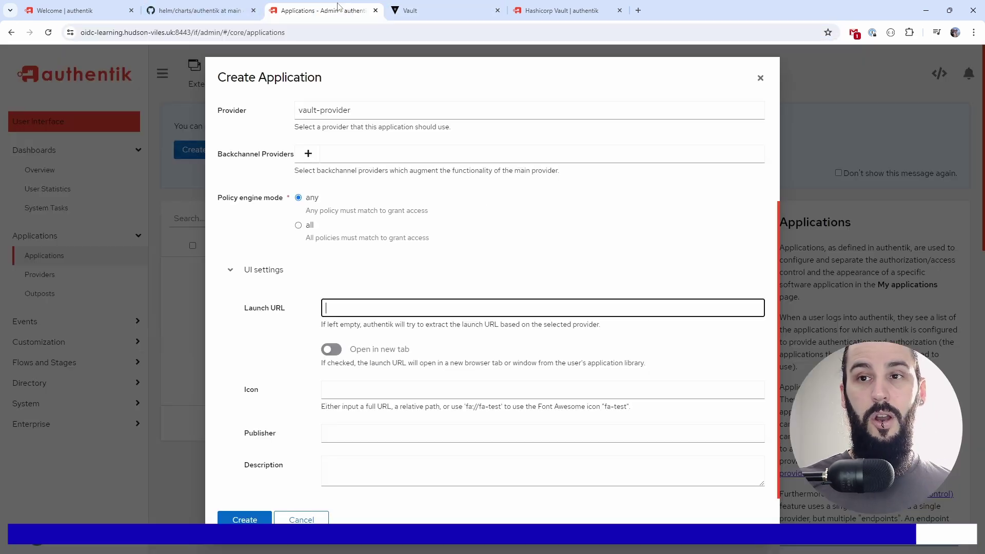
{"action": "left_click", "coordinate": [332, 349]}
{"action": "left_click", "coordinate": [367, 391]}
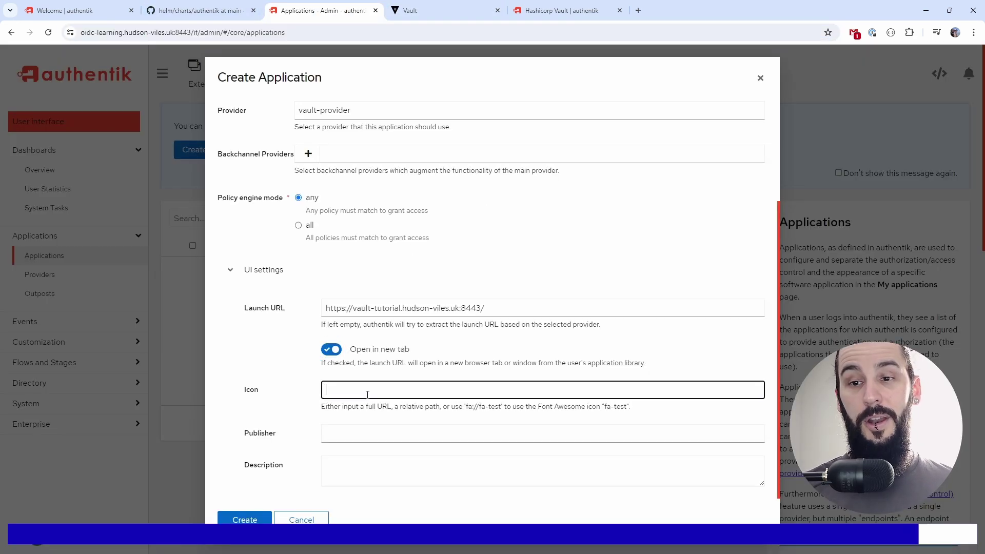
{"action": "left_click", "coordinate": [359, 433]}
{"action": "type", "text": "Hashicorp"}
{"action": "left_click", "coordinate": [370, 457]}
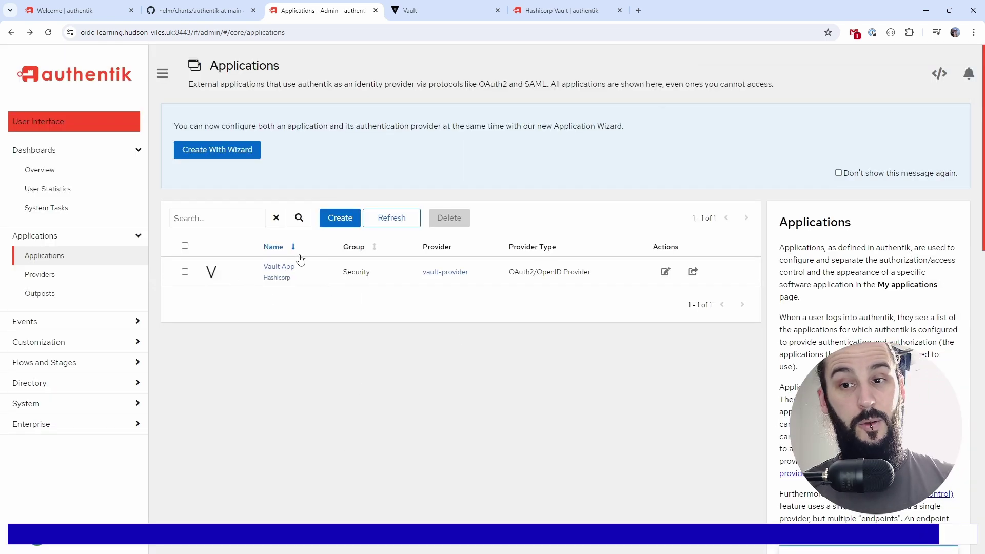
Review Vault App's Bindings and Permissions tabs, then open vault-provider from Applications.
{"action": "left_click", "coordinate": [293, 267]}
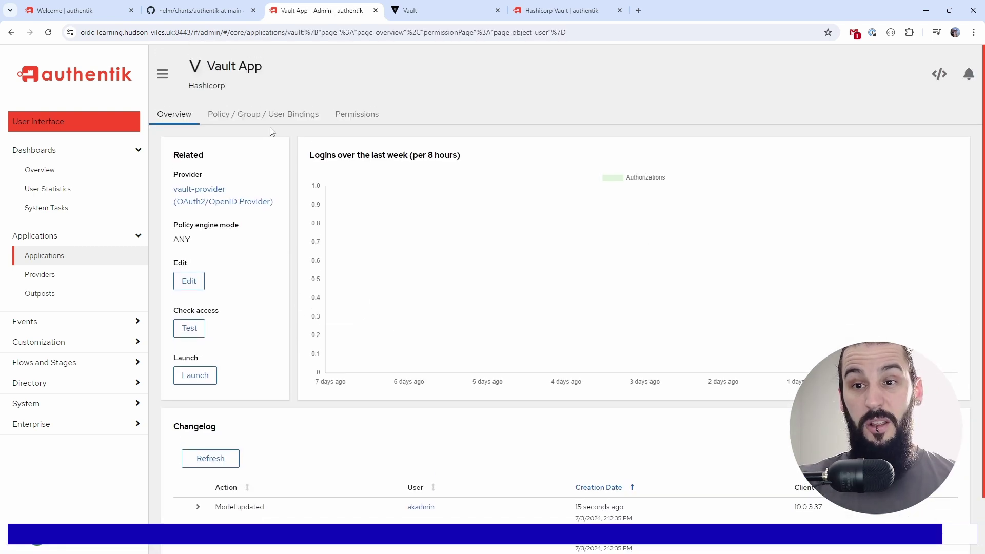
{"action": "left_click", "coordinate": [296, 121]}
{"action": "left_click", "coordinate": [348, 116]}
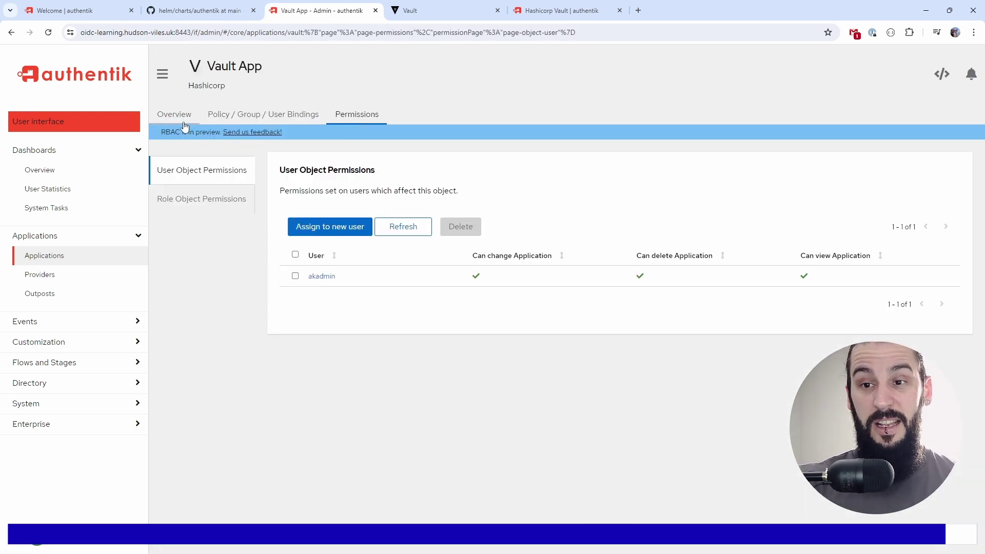
{"action": "left_click", "coordinate": [252, 118]}
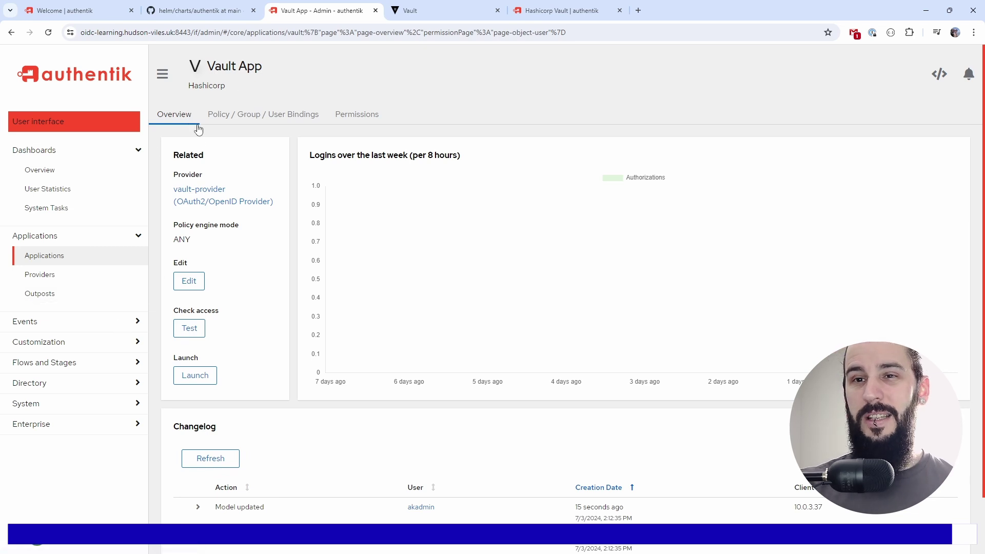
{"action": "left_click", "coordinate": [11, 32]}
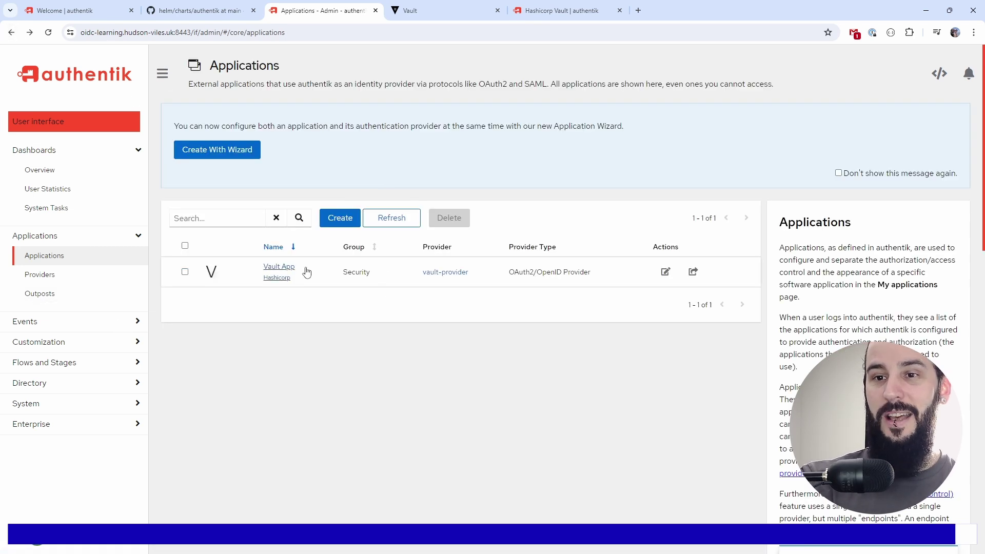
{"action": "left_click", "coordinate": [458, 272]}
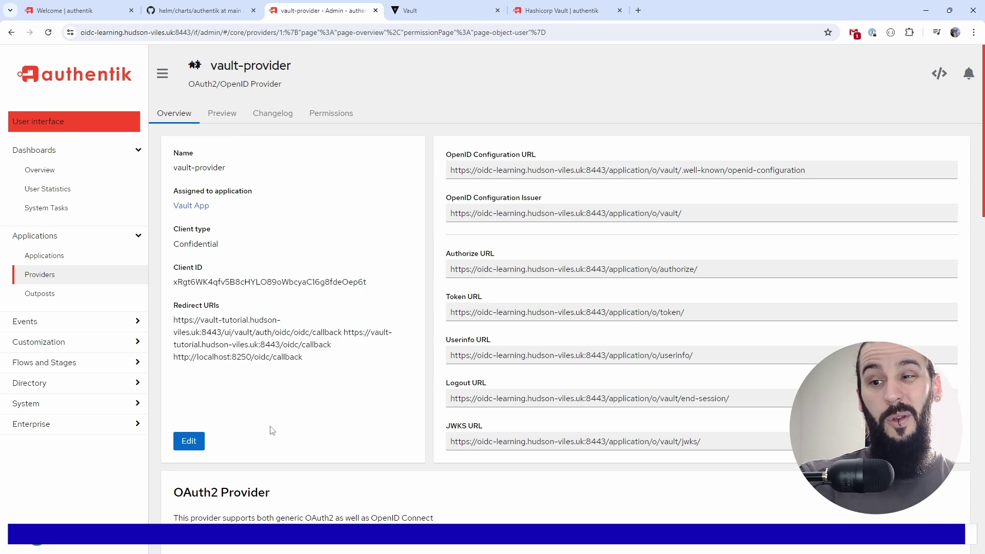
Open the Update OAuth2 Provider dialog via Edit on vault-provider's overview.
{"action": "left_click", "coordinate": [192, 442]}
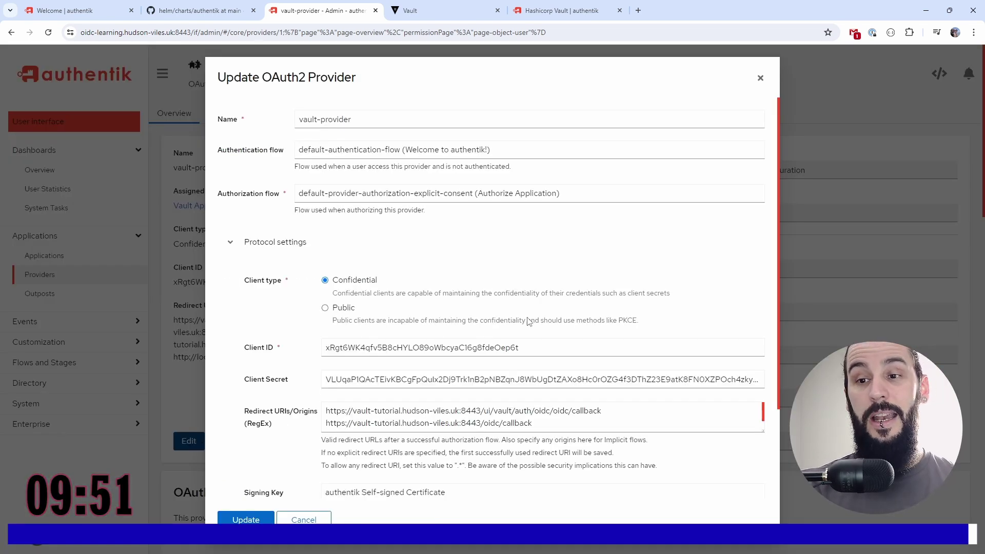